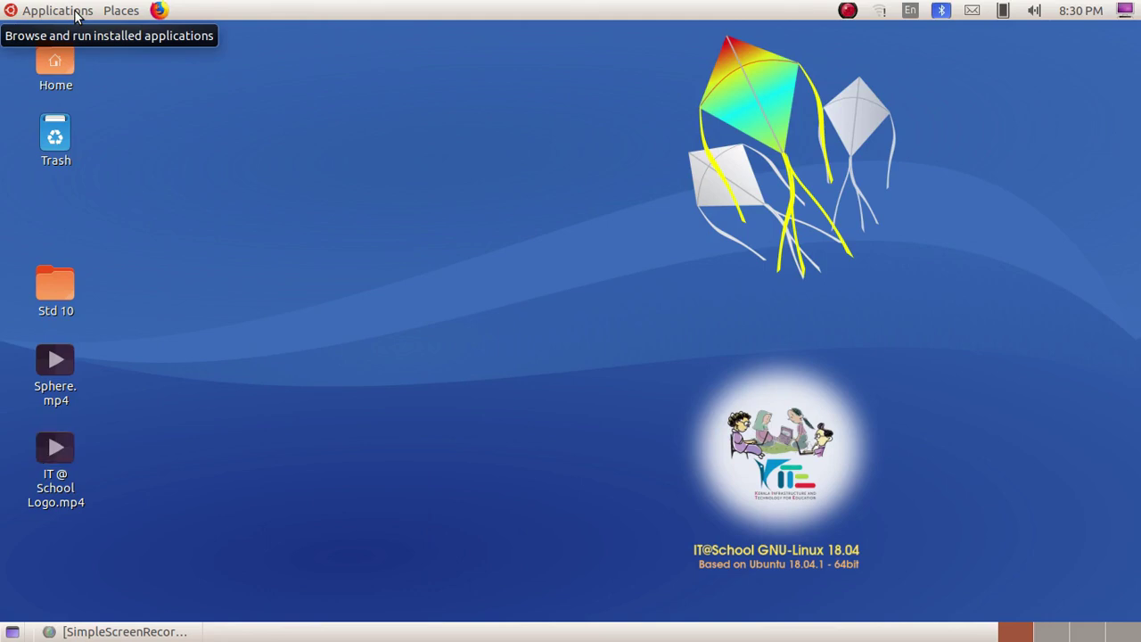
# Open the Applications menu's Graphics category to find Inkscape
pyautogui.click(76, 17)
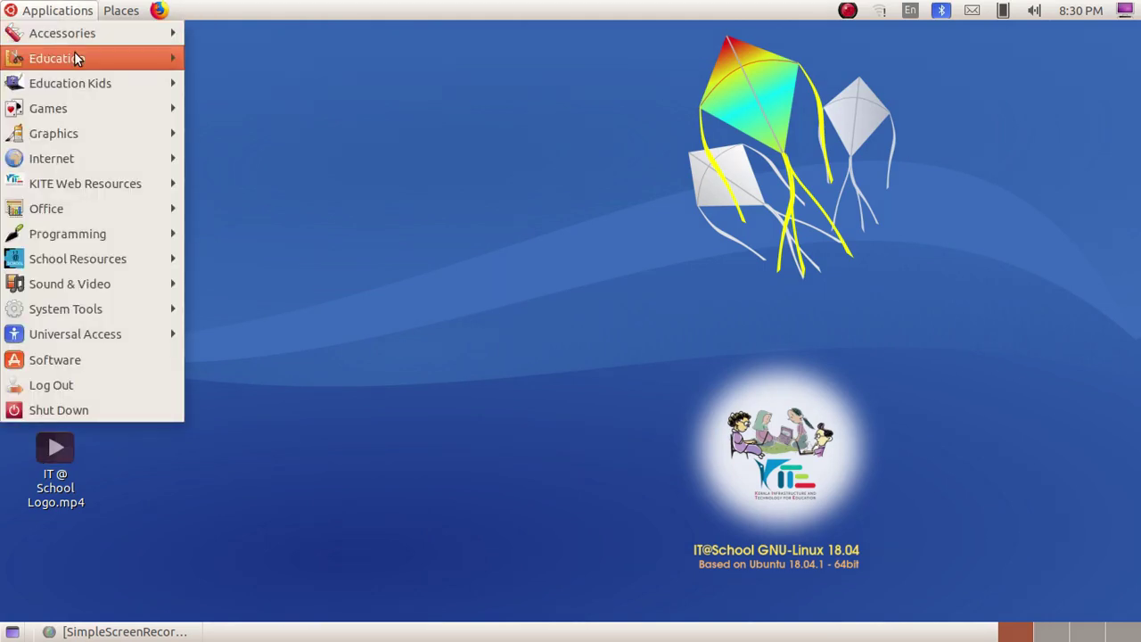
pyautogui.moveTo(101, 133)
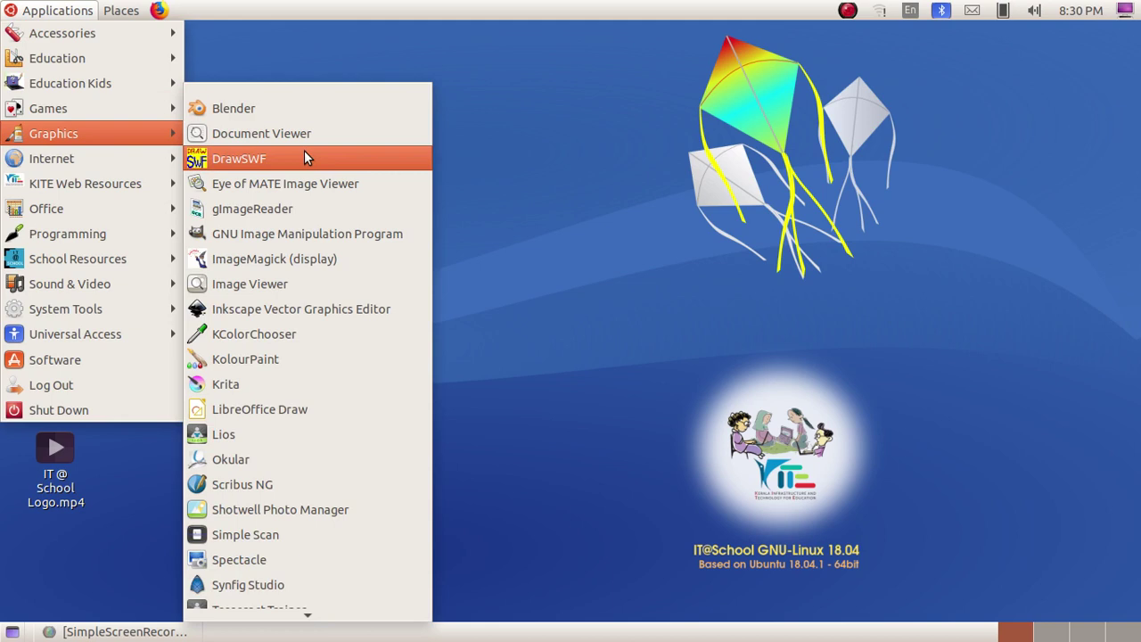
# Launch Inkscape and draw adjoining rectangles near the page top, filling the right one blue
pyautogui.click(413, 310)
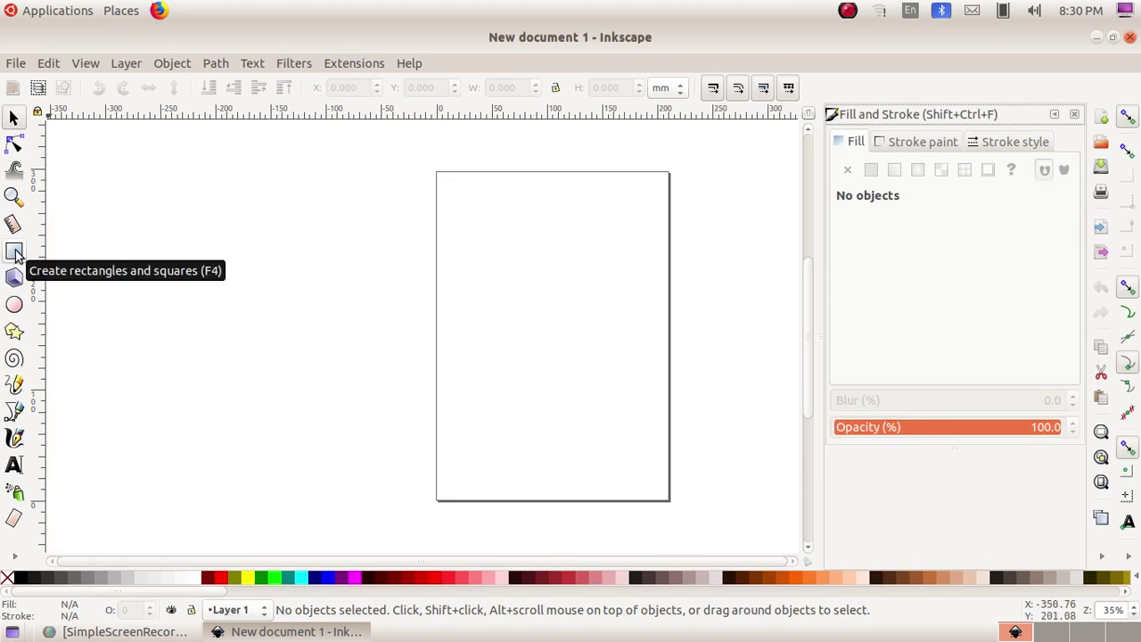
pyautogui.click(14, 253)
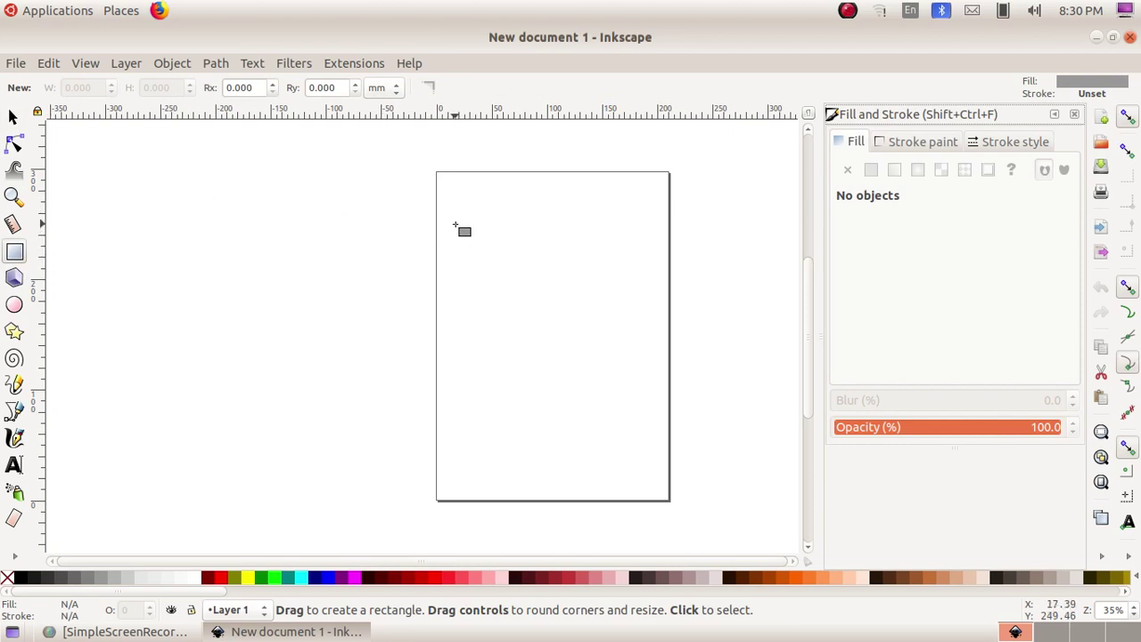
pyautogui.moveTo(454, 225); pyautogui.dragTo(665, 260)
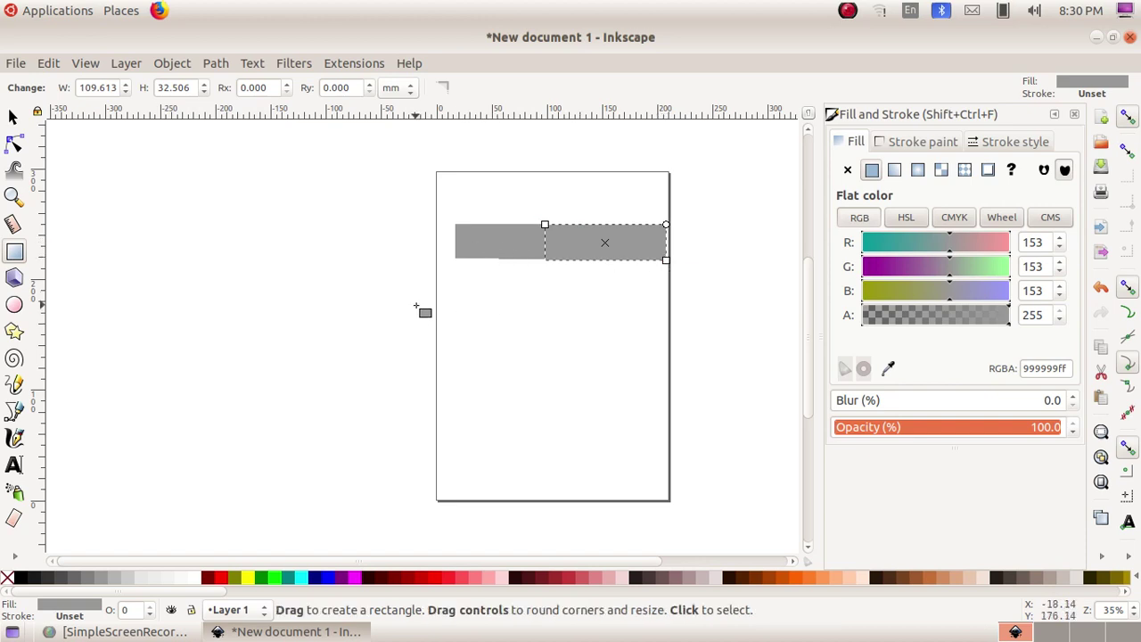
pyautogui.click(325, 578)
pyautogui.moveTo(325, 579)
pyautogui.mouseDown()
pyautogui.moveTo(483, 252)
pyautogui.moveTo(543, 226)
pyautogui.moveTo(517, 237)
pyautogui.moveTo(284, 206)
pyautogui.moveTo(115, 145)
pyautogui.moveTo(17, 125)
pyautogui.mouseUp()
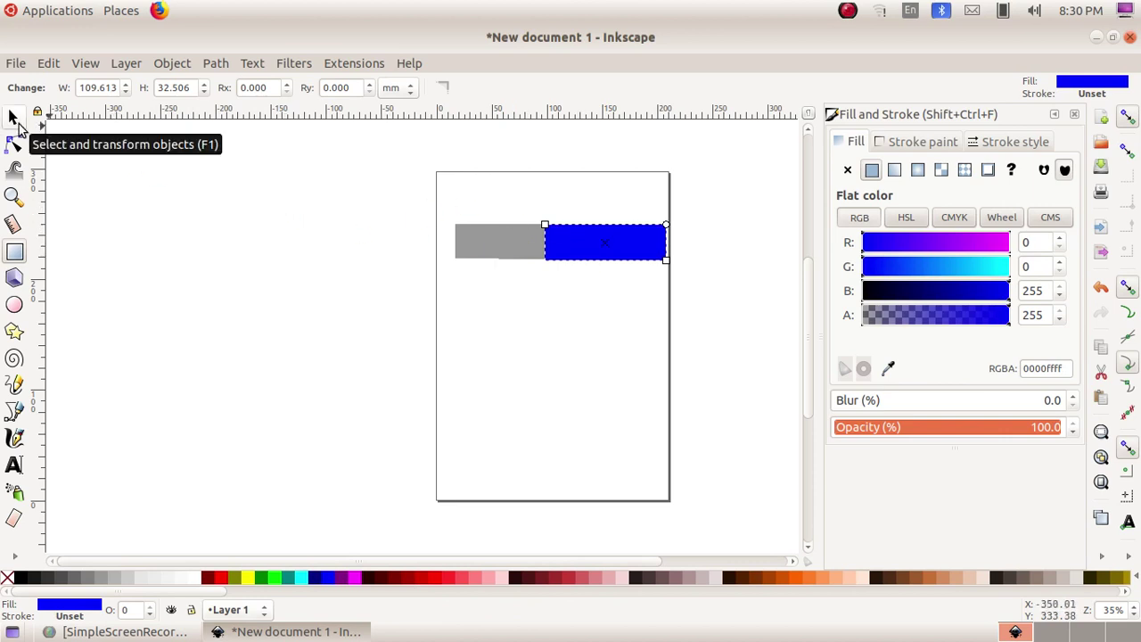
# Fill the middle rectangle white and the left rectangle navy
pyautogui.click(14, 120)
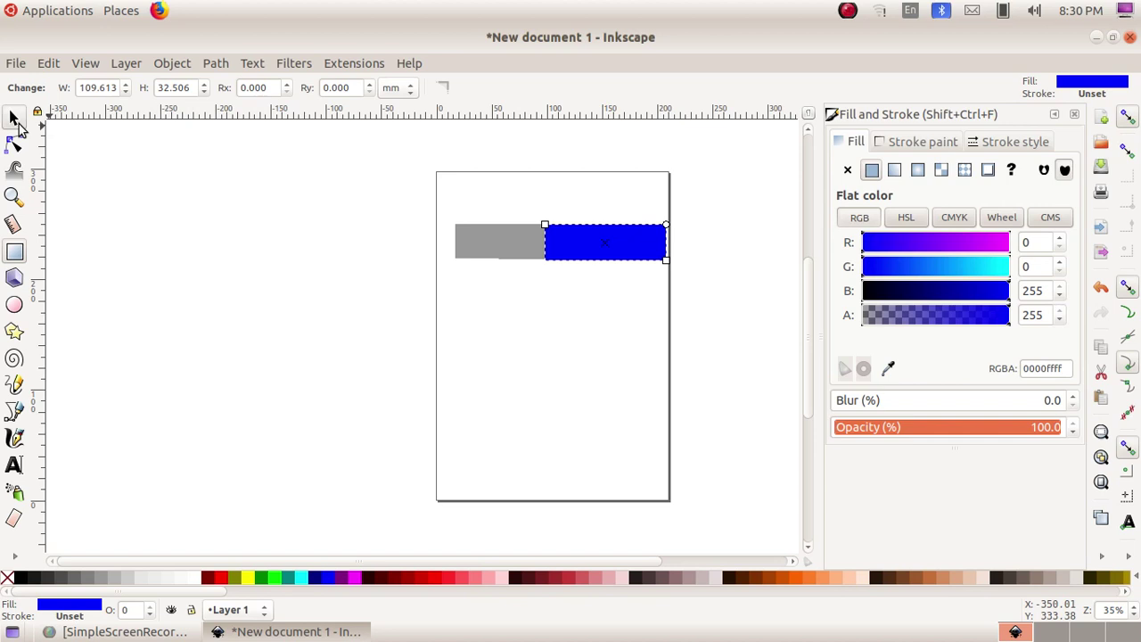
pyautogui.click(524, 252)
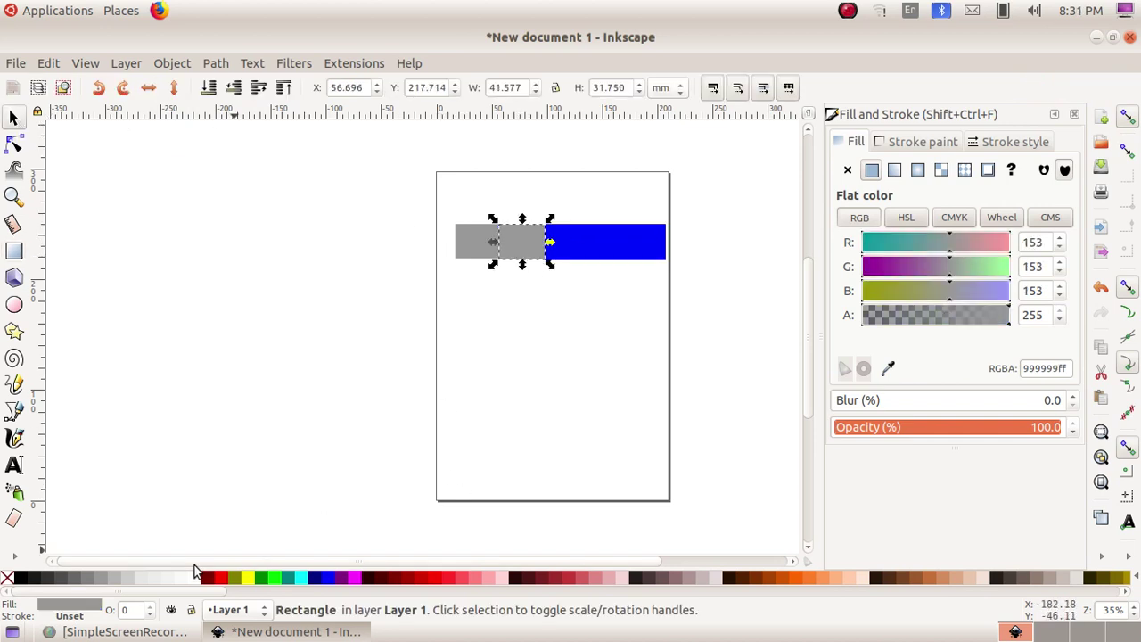
pyautogui.click(192, 584)
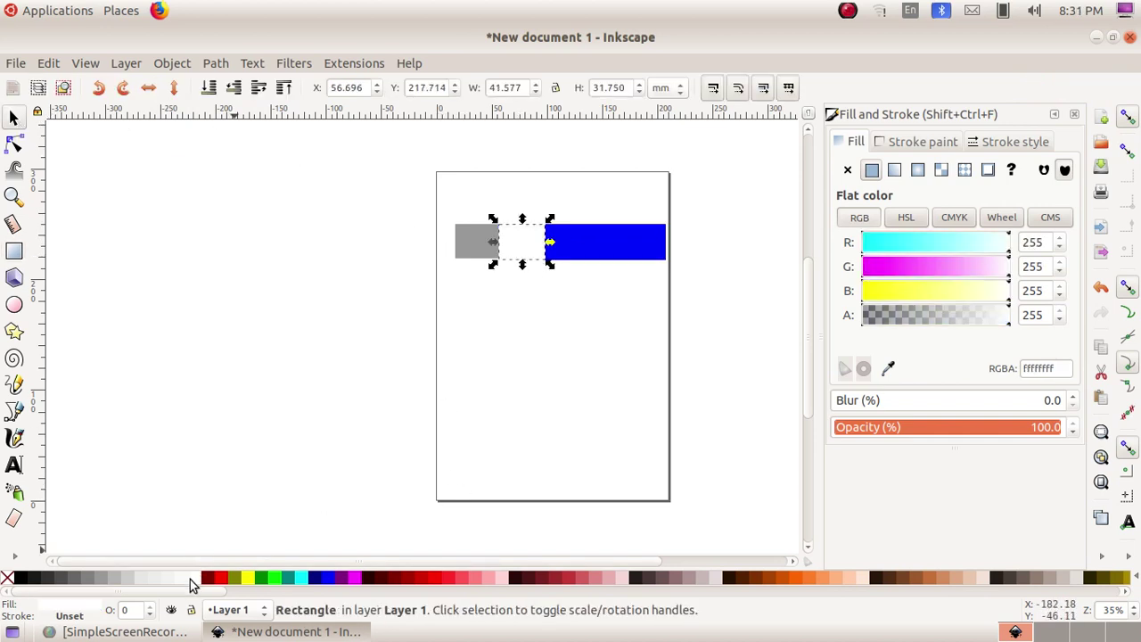
pyautogui.click(477, 256)
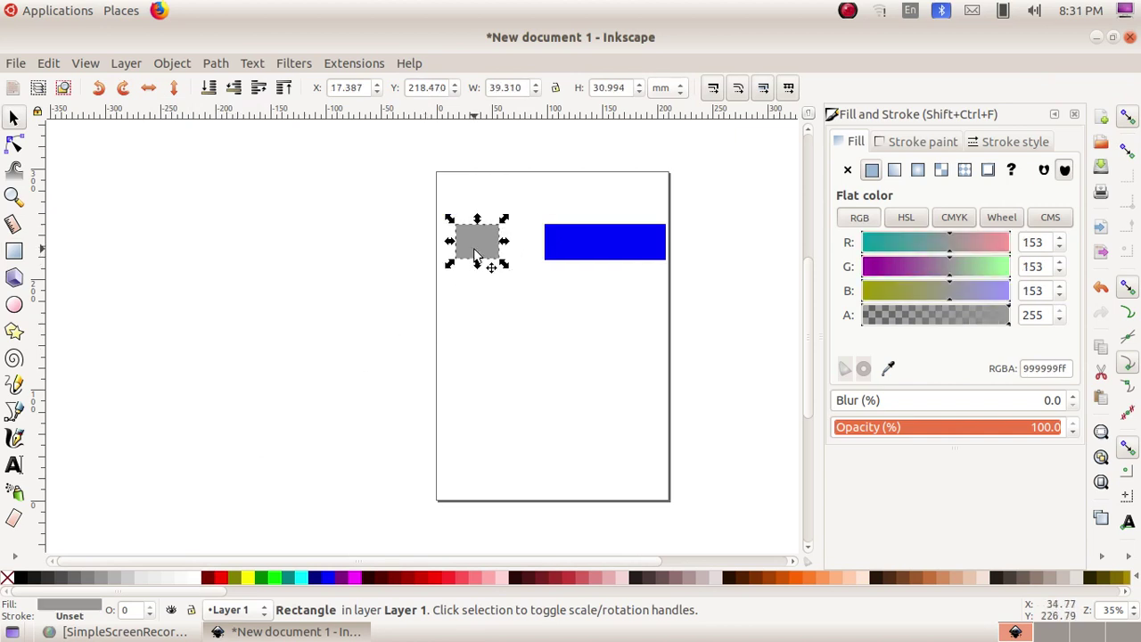
pyautogui.click(313, 585)
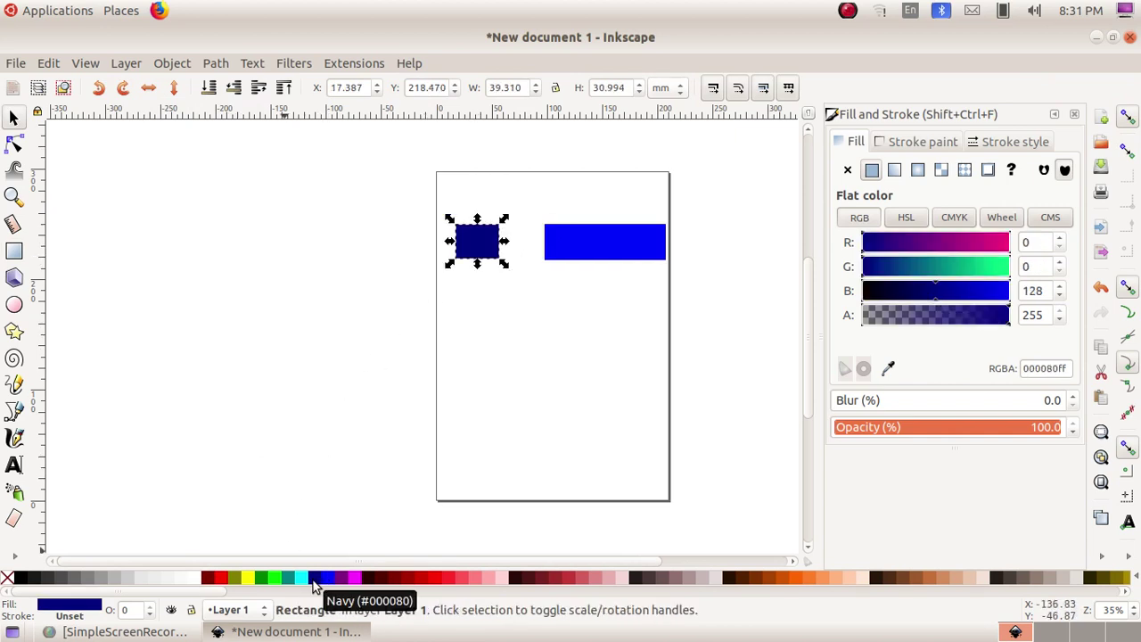
# Shorten the blue bar slightly to 29.482 mm height
pyautogui.click(581, 254)
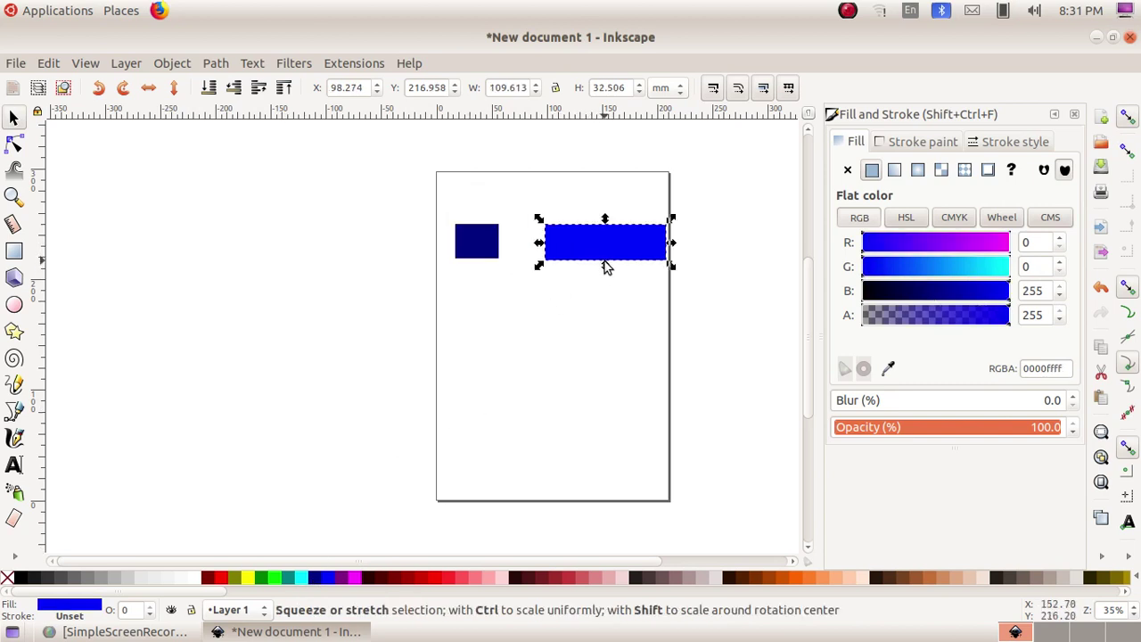
pyautogui.moveTo(604, 268); pyautogui.dragTo(605, 262)
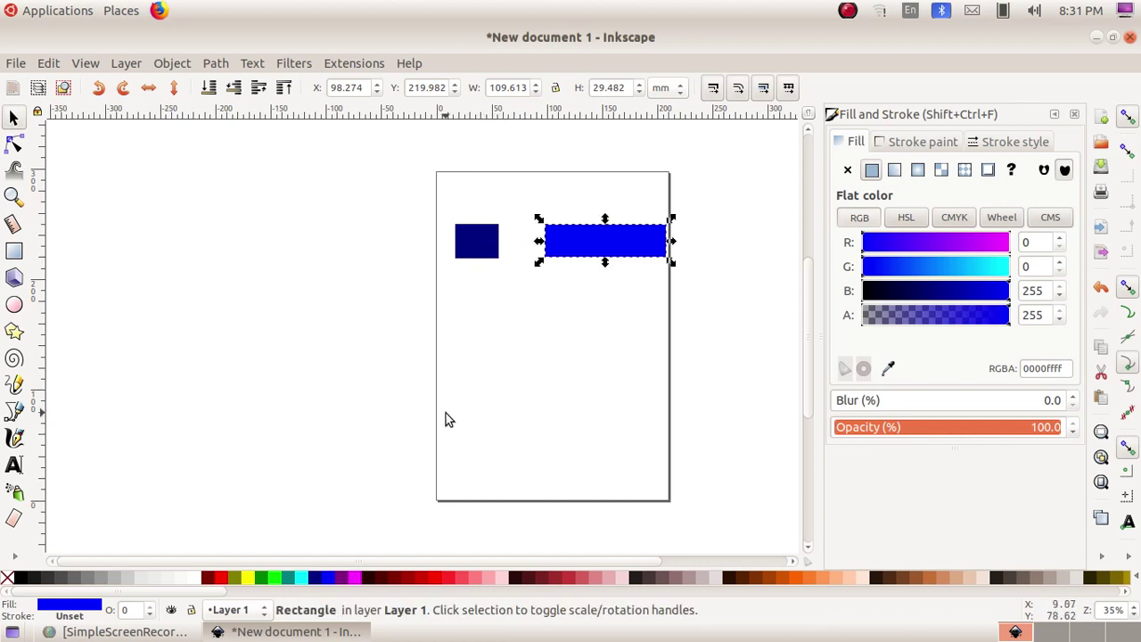
pyautogui.click(485, 380)
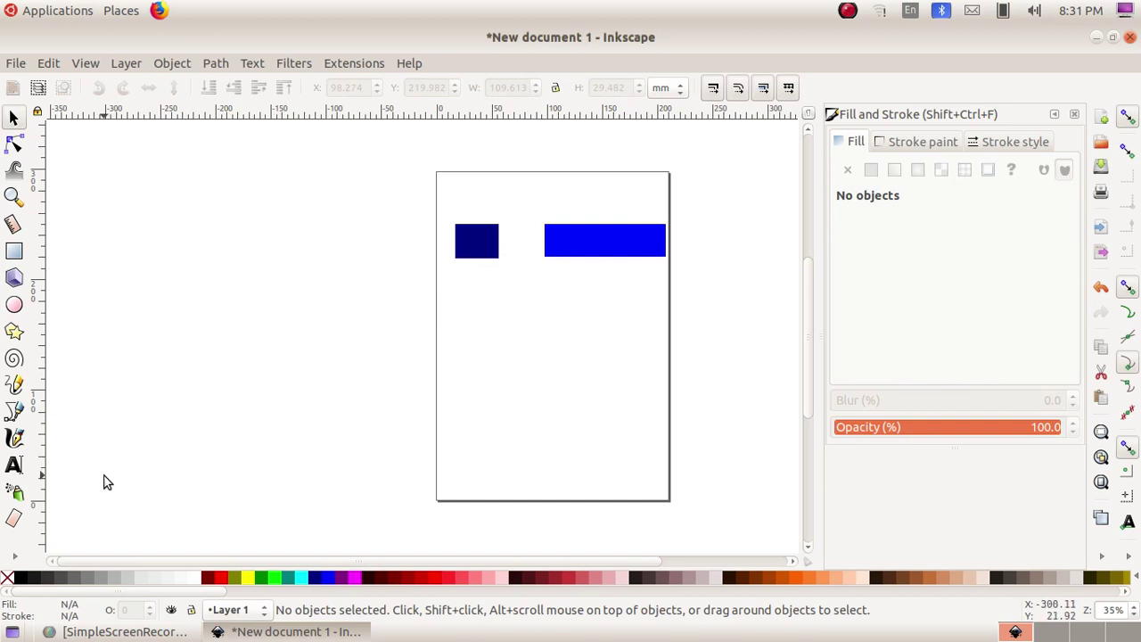
# Add 'IT', '@' and 'School' as three separate text objects in a row below the rectangles
pyautogui.click(14, 465)
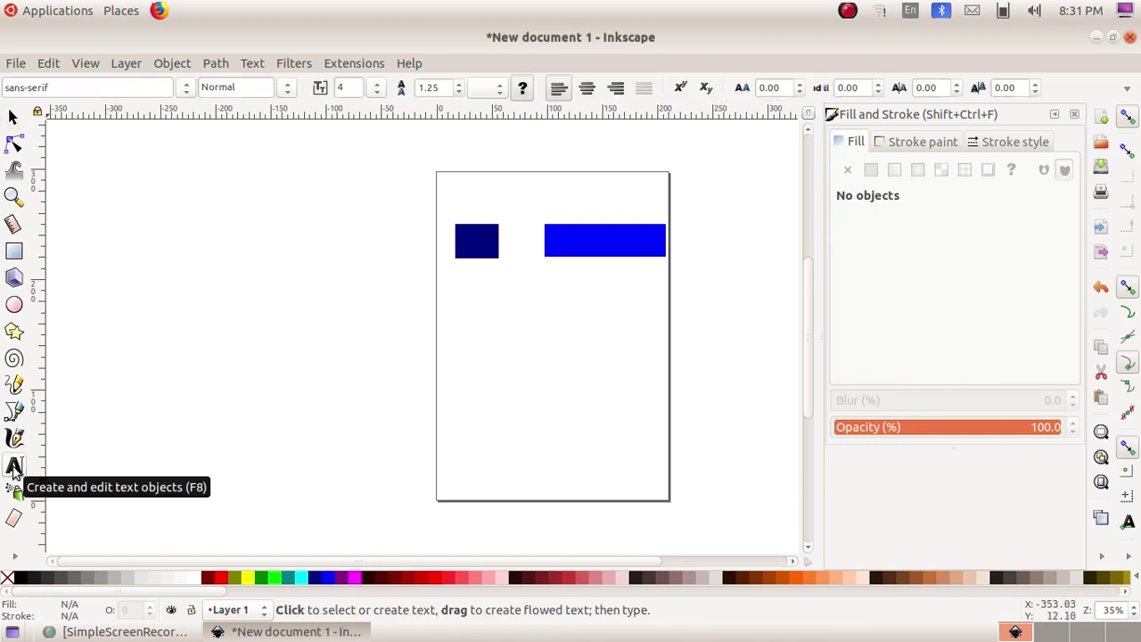
pyautogui.click(481, 327)
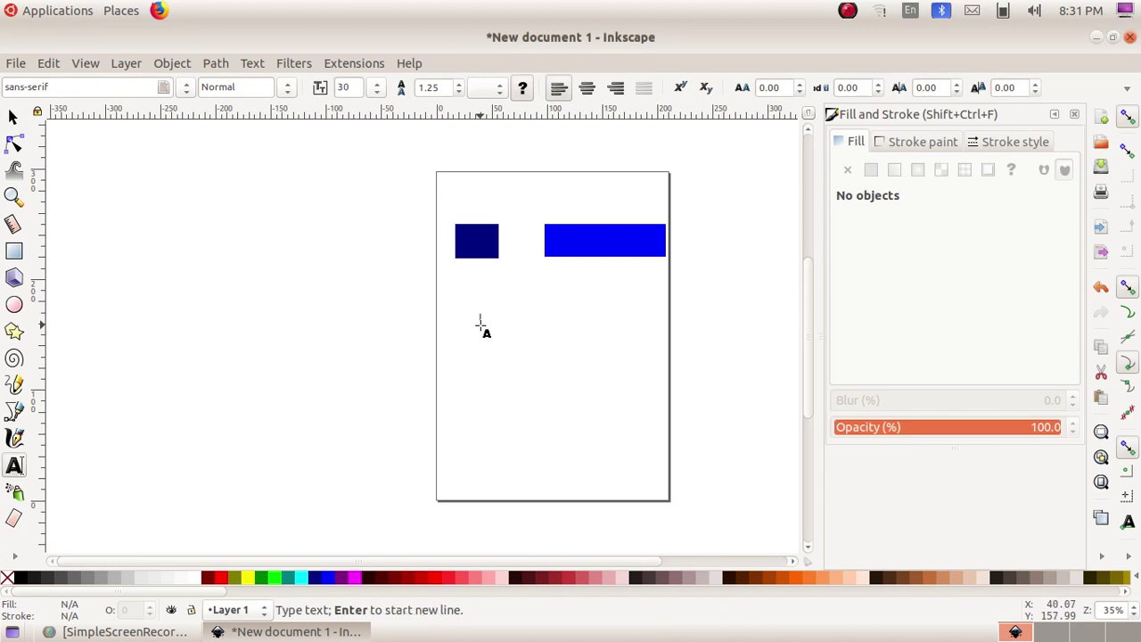
pyautogui.write('Hi')
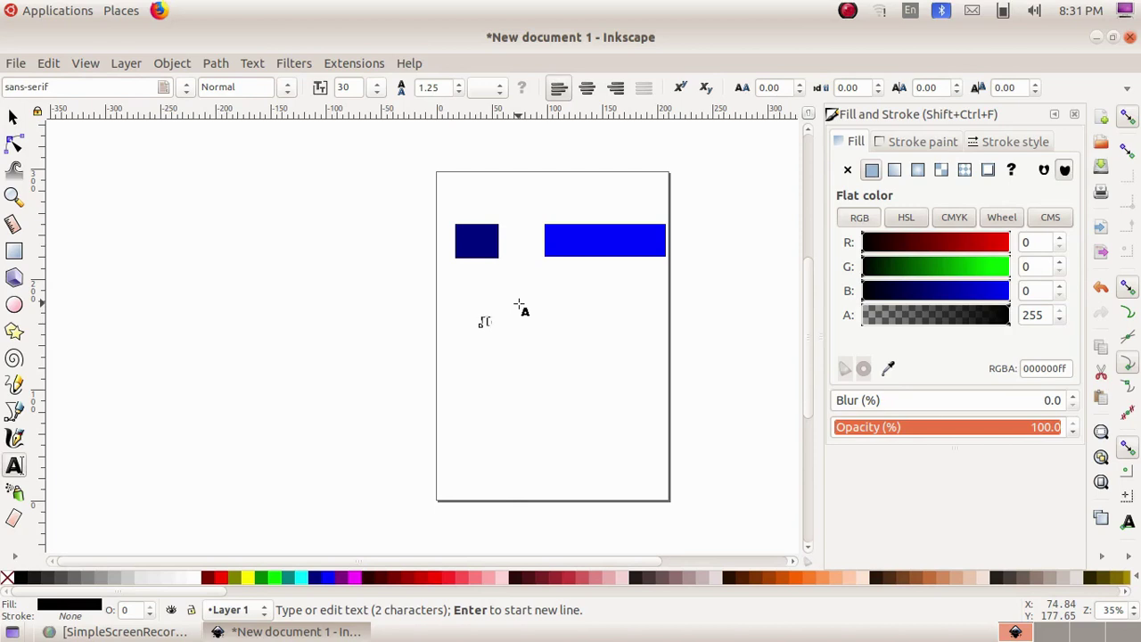
pyautogui.click(519, 325)
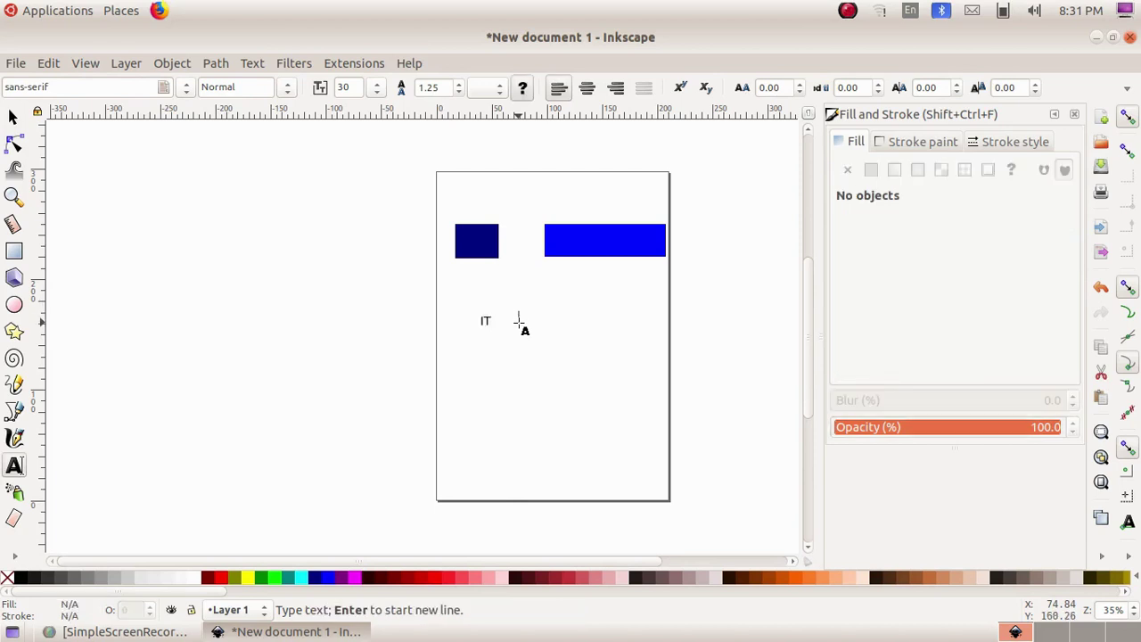
pyautogui.write('H')
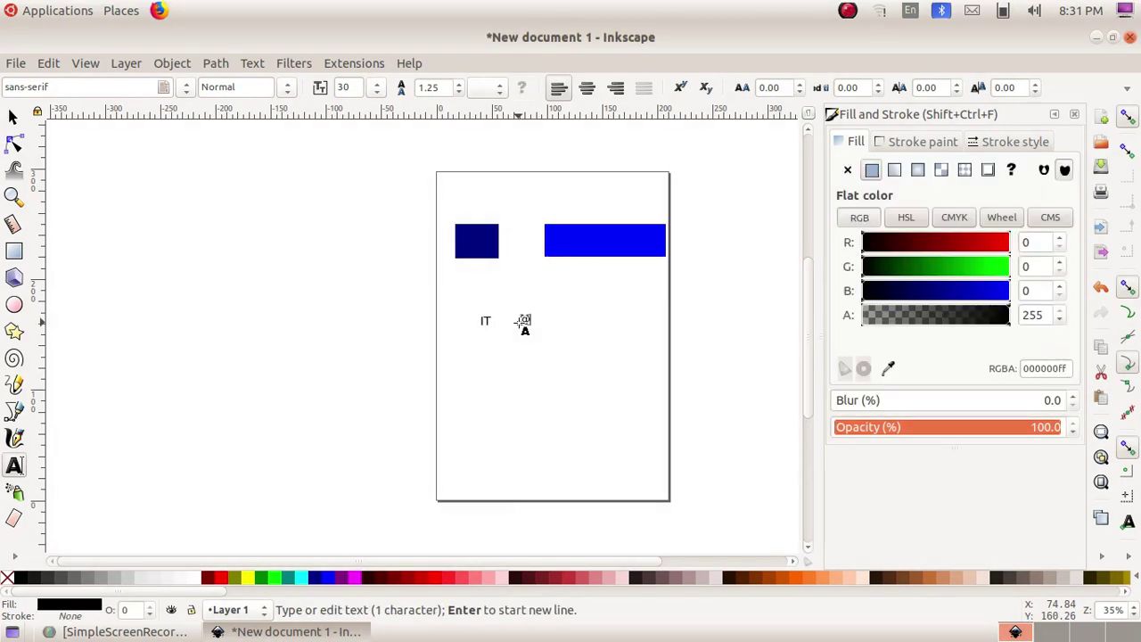
pyautogui.click(575, 324)
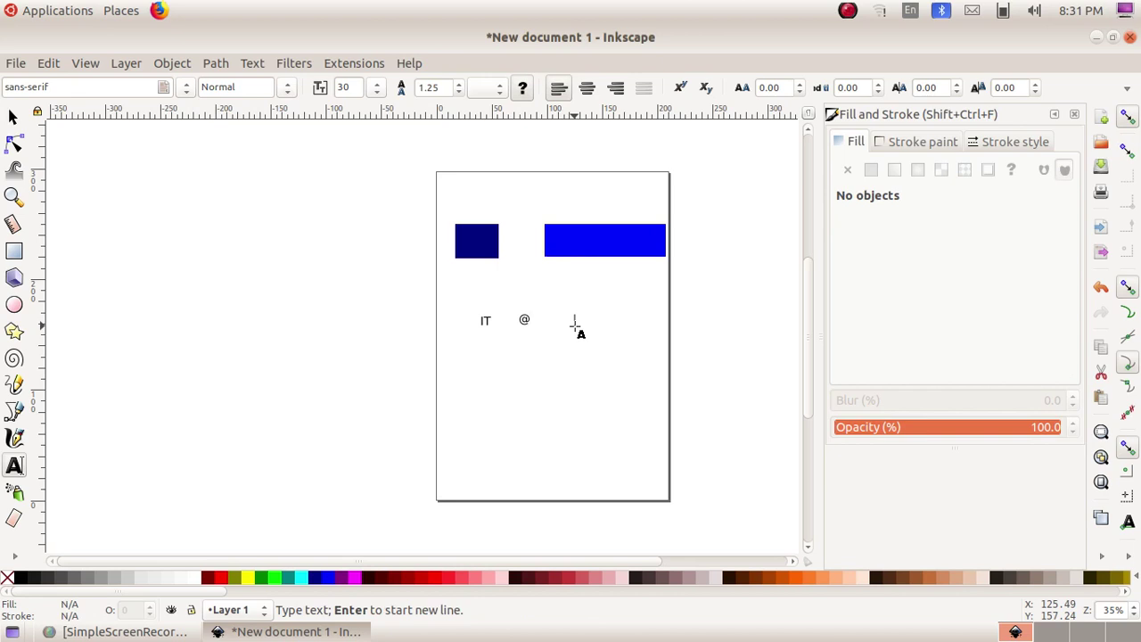
pyautogui.write('School')
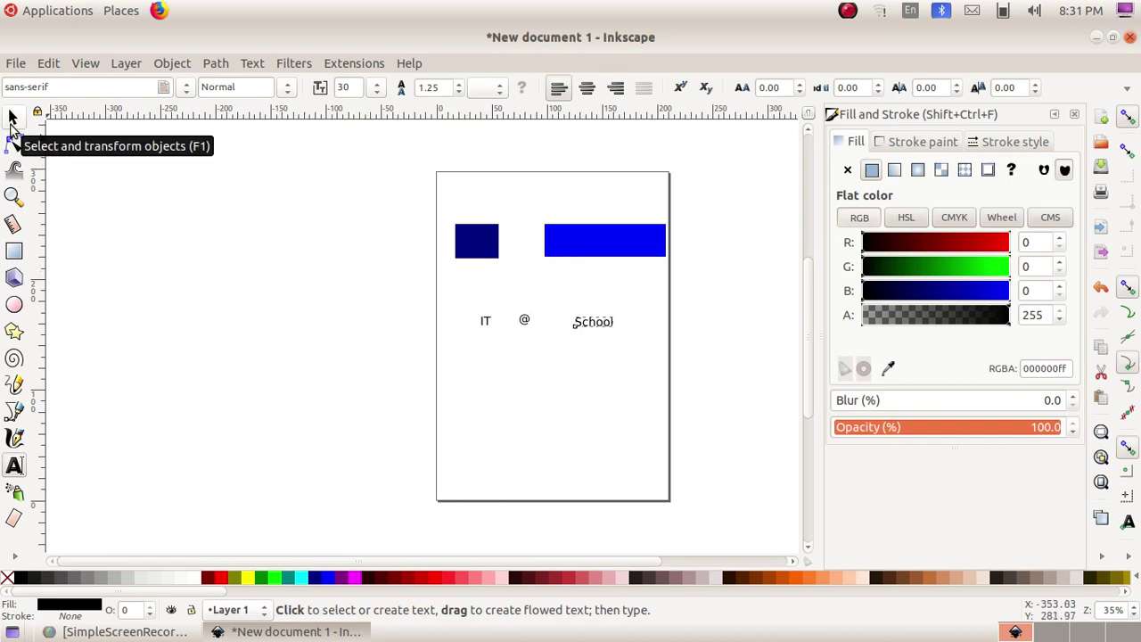
# Enlarge and recolour the IT text, move it onto the navy bar, and enlarge the @
pyautogui.click(12, 118)
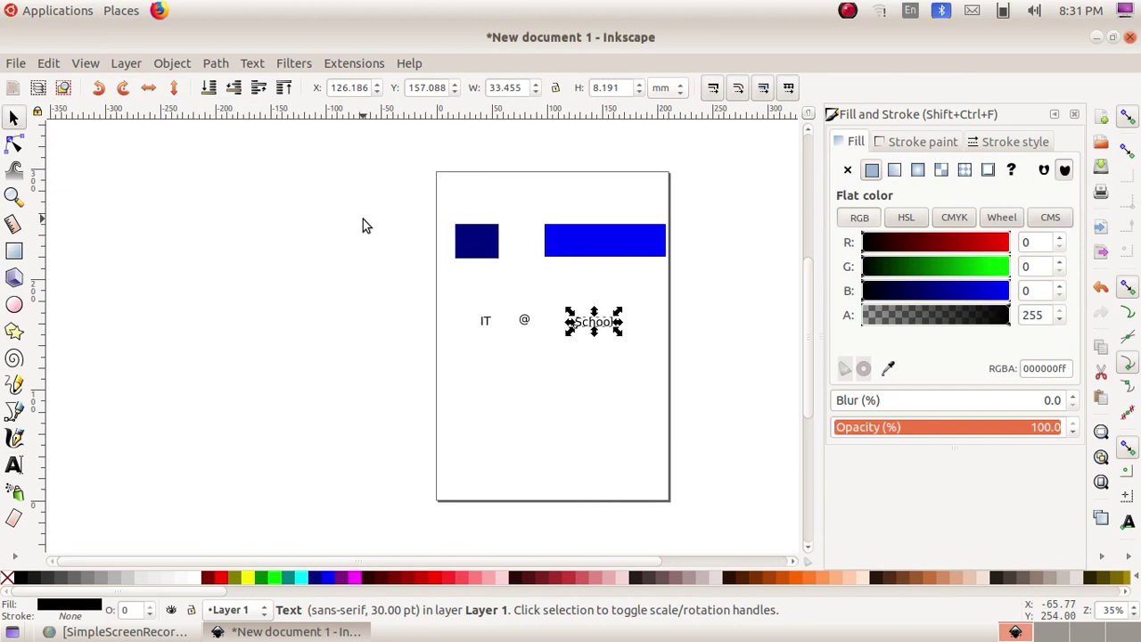
pyautogui.click(486, 323)
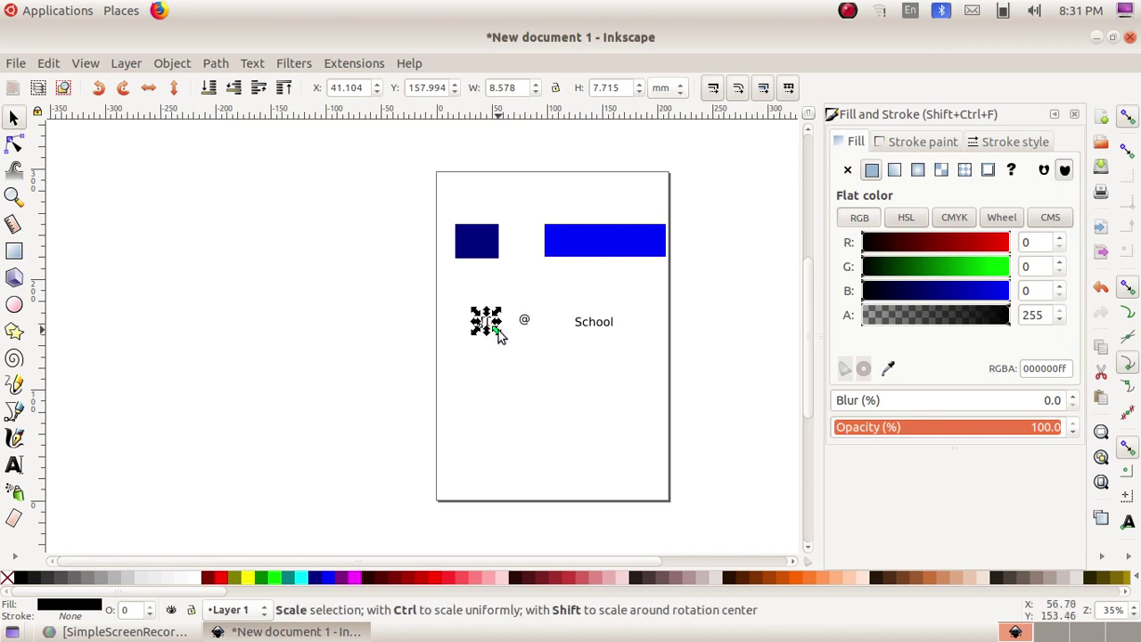
pyautogui.moveTo(497, 330); pyautogui.dragTo(510, 345)
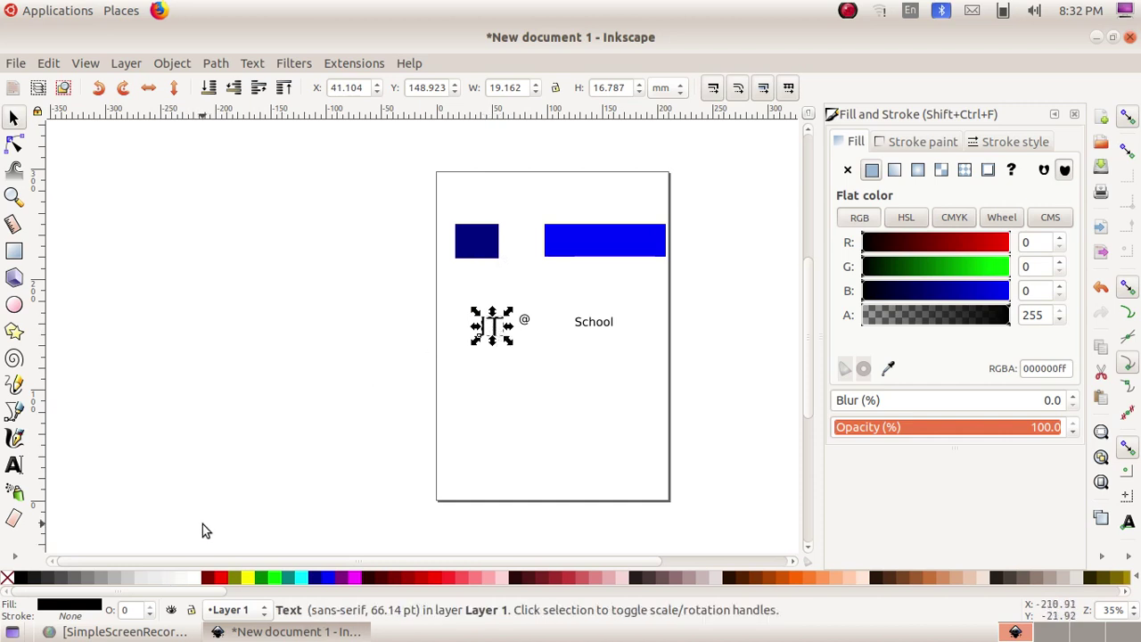
pyautogui.click(152, 580)
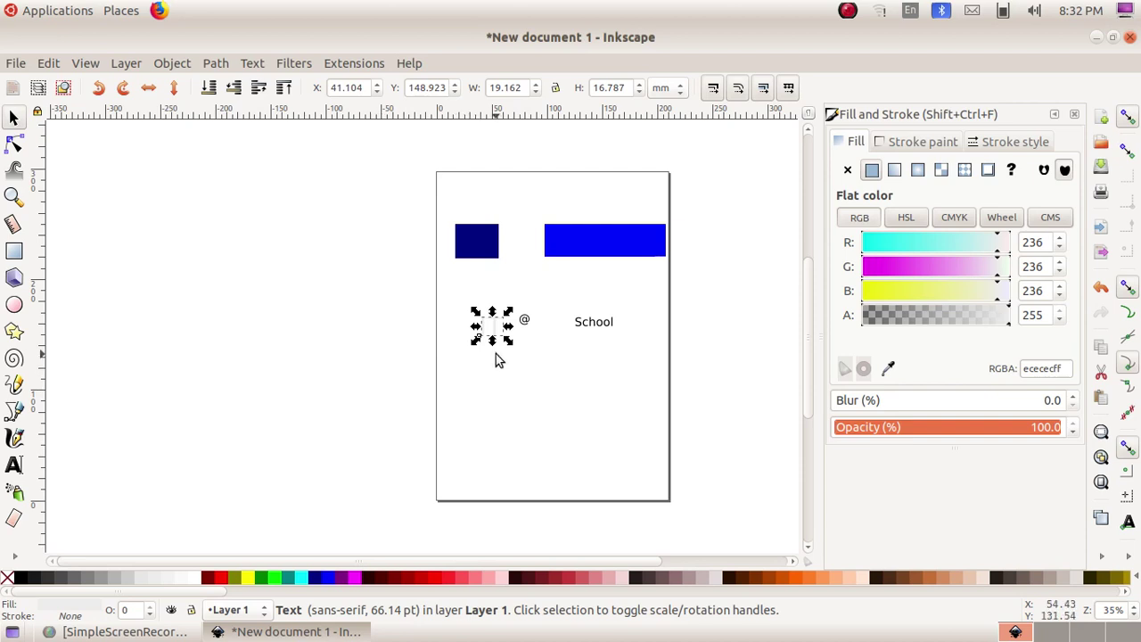
pyautogui.hscroll(-1, 496, 354)
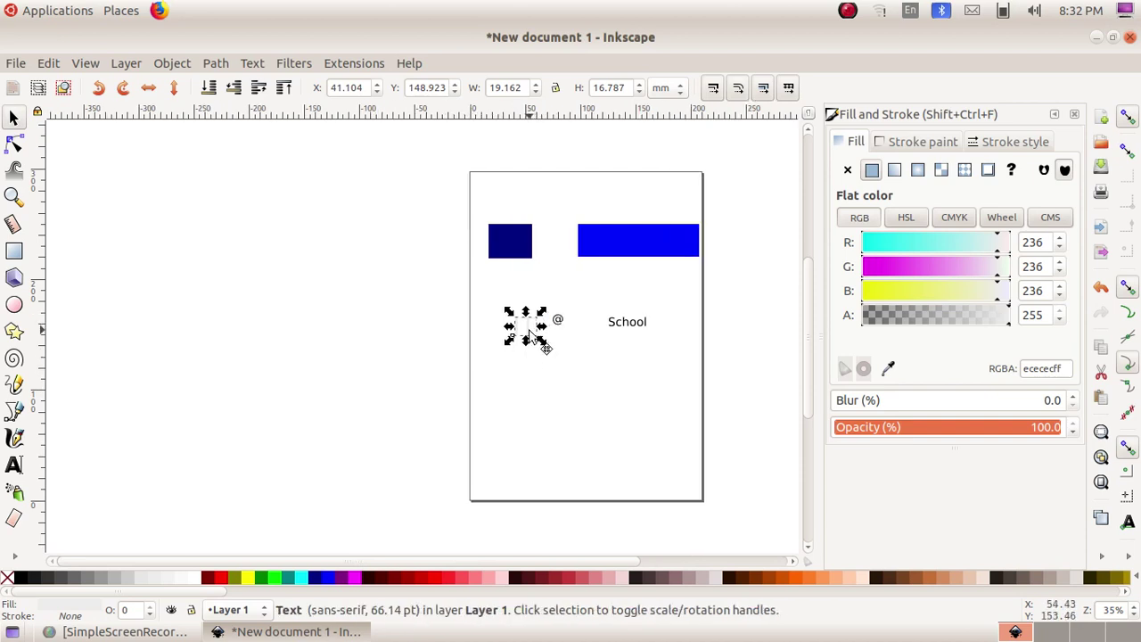
pyautogui.moveTo(529, 330); pyautogui.dragTo(513, 240)
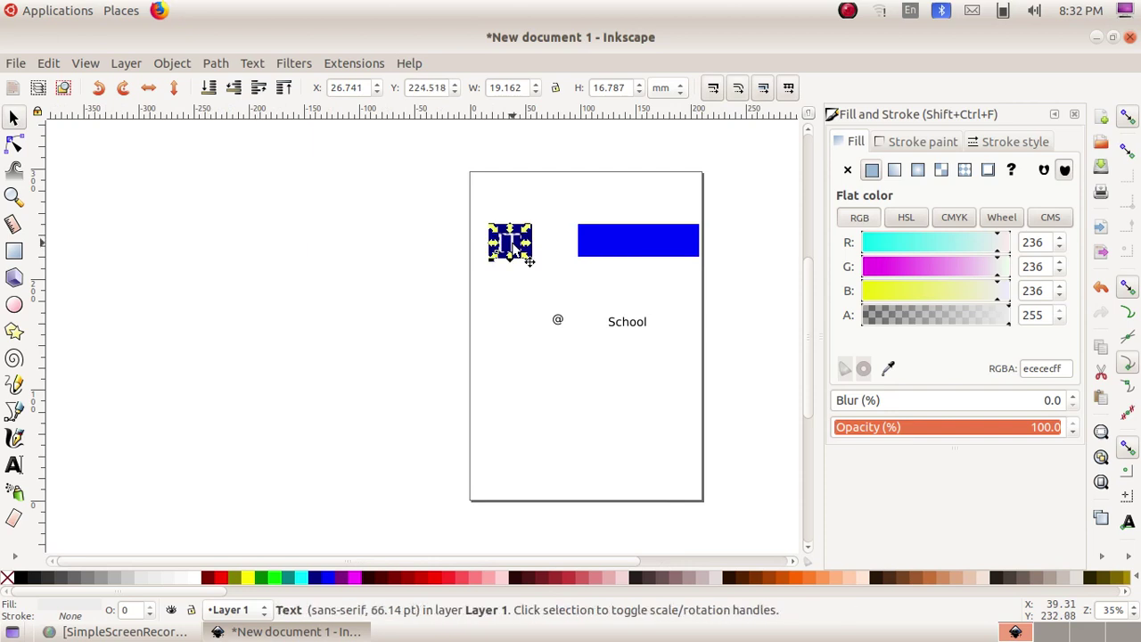
pyautogui.click(558, 323)
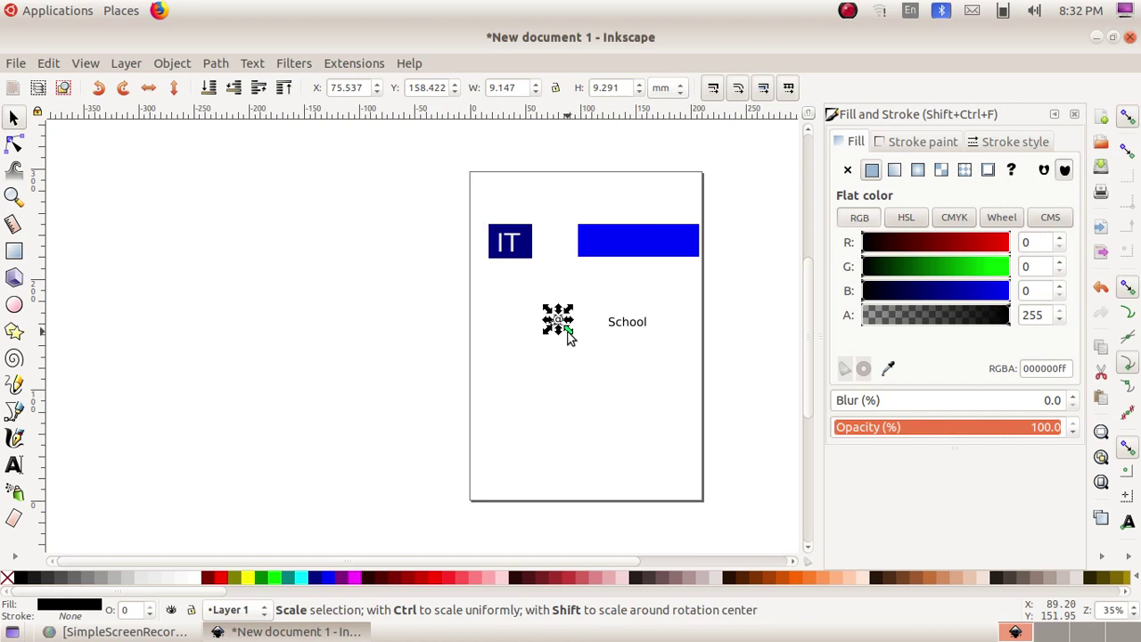
pyautogui.moveTo(568, 331); pyautogui.dragTo(570, 253)
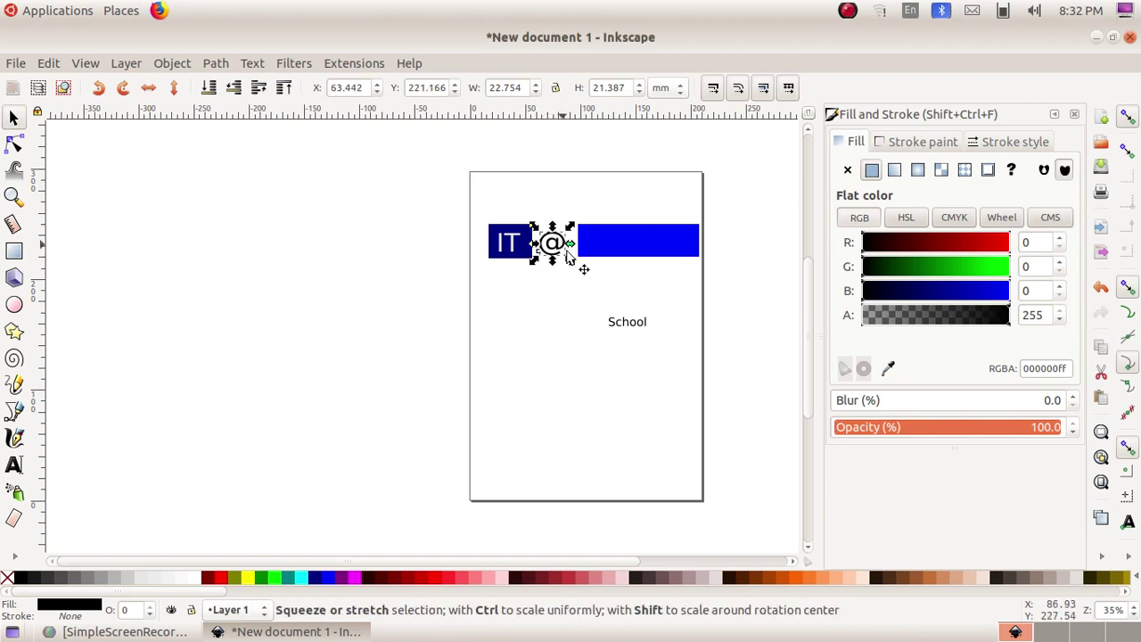
# Widen the School text, colour it 20% Gray, and stretch it across the blue bar
pyautogui.click(644, 330)
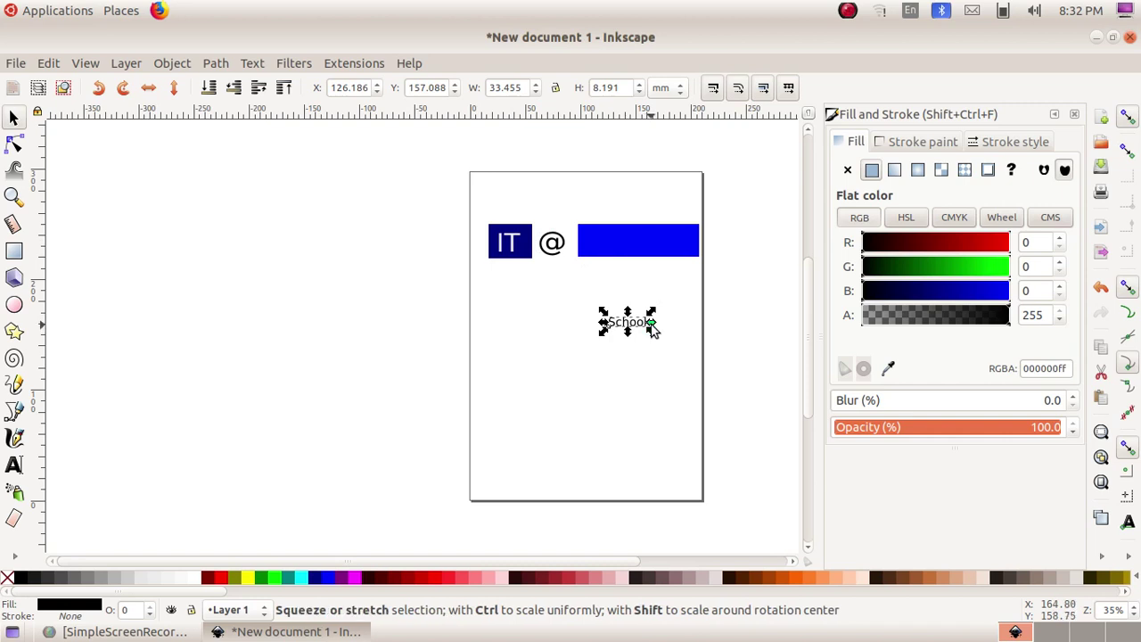
pyautogui.moveTo(652, 328); pyautogui.dragTo(686, 339)
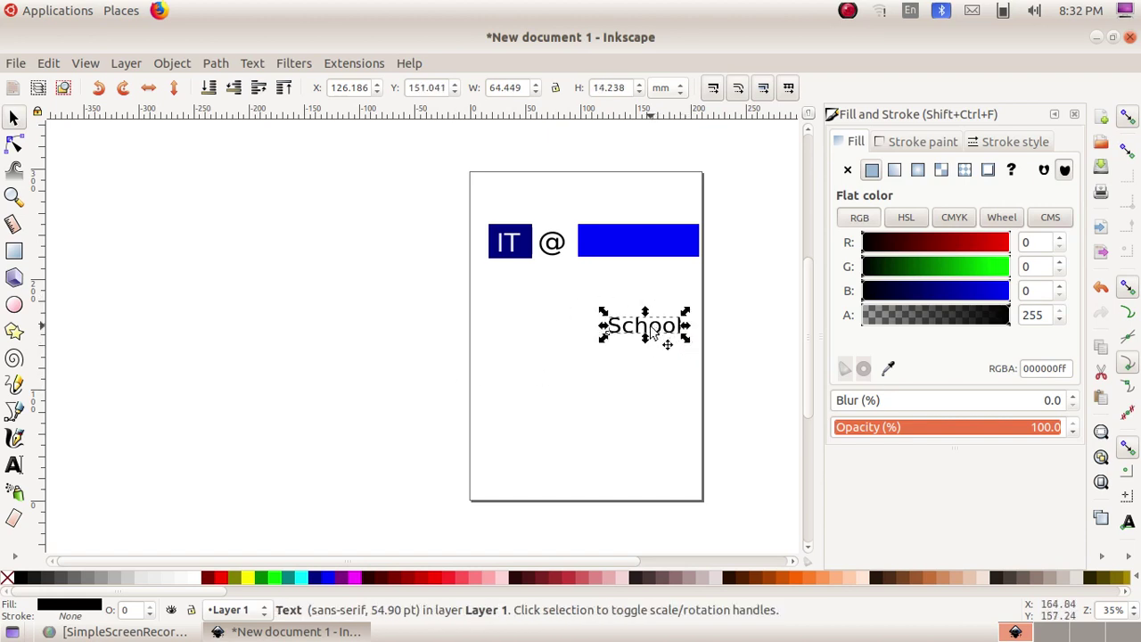
pyautogui.click(128, 578)
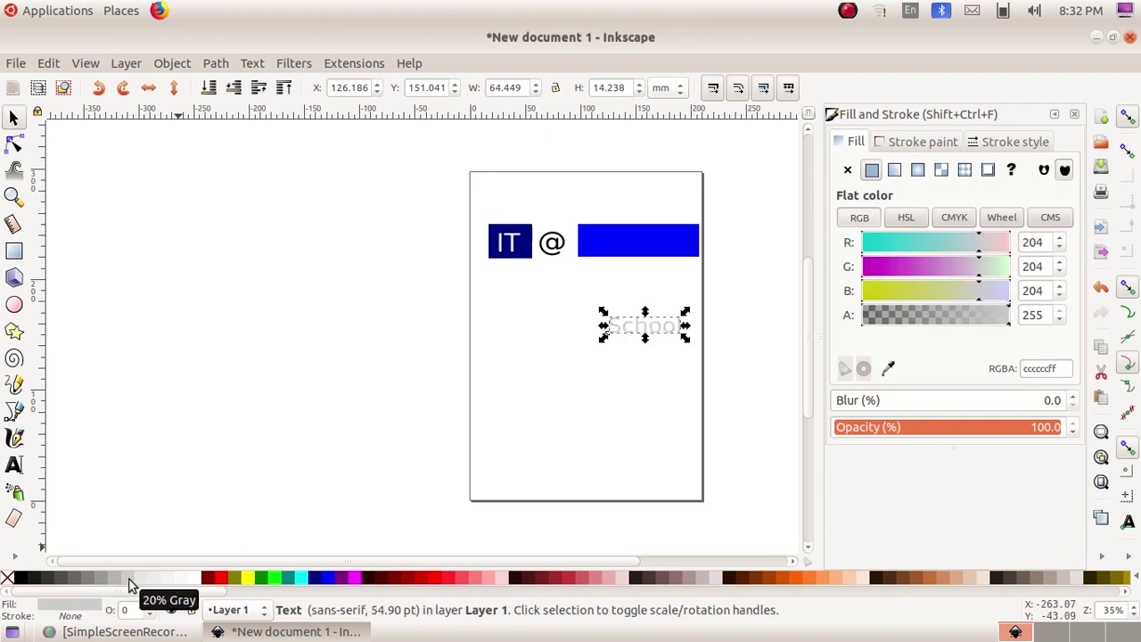
pyautogui.moveTo(644, 327); pyautogui.dragTo(620, 236)
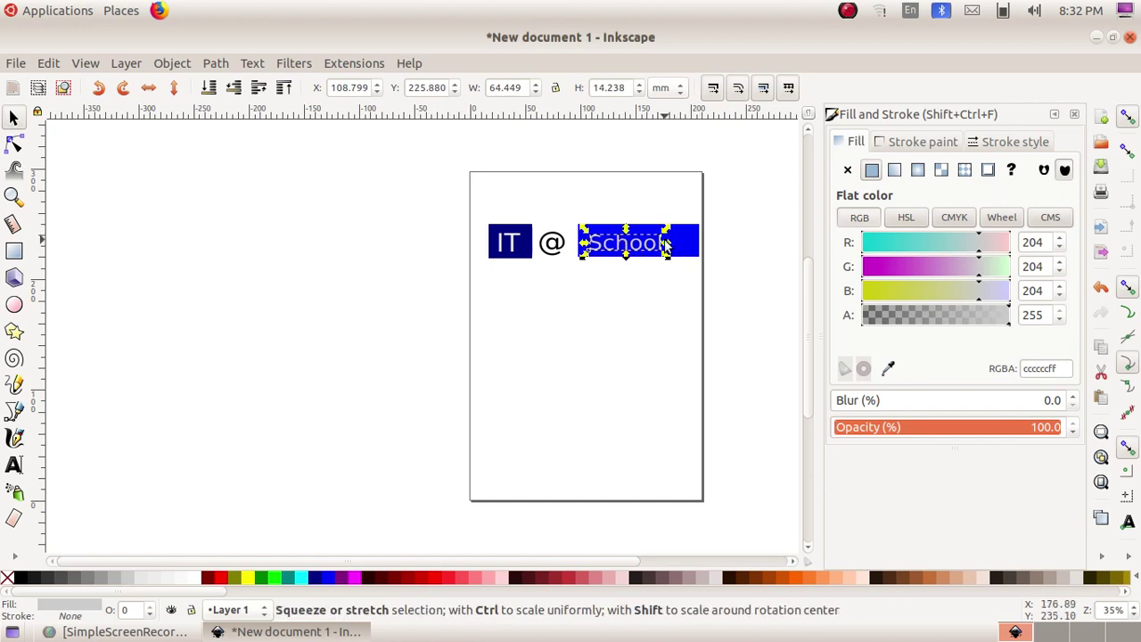
pyautogui.moveTo(665, 245); pyautogui.dragTo(692, 244)
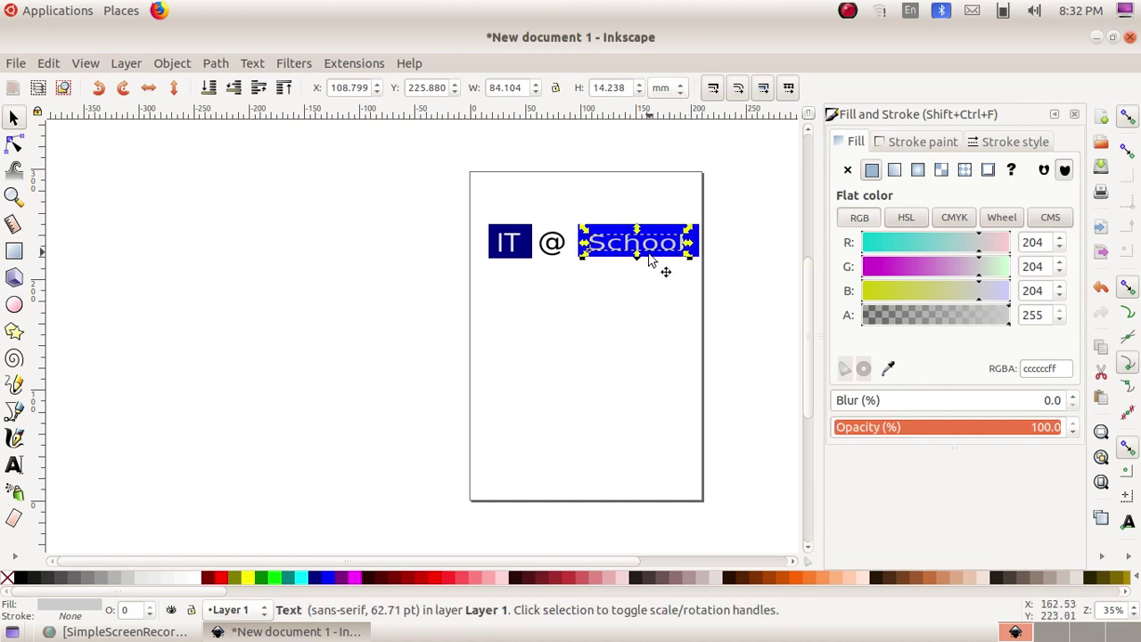
pyautogui.click(606, 319)
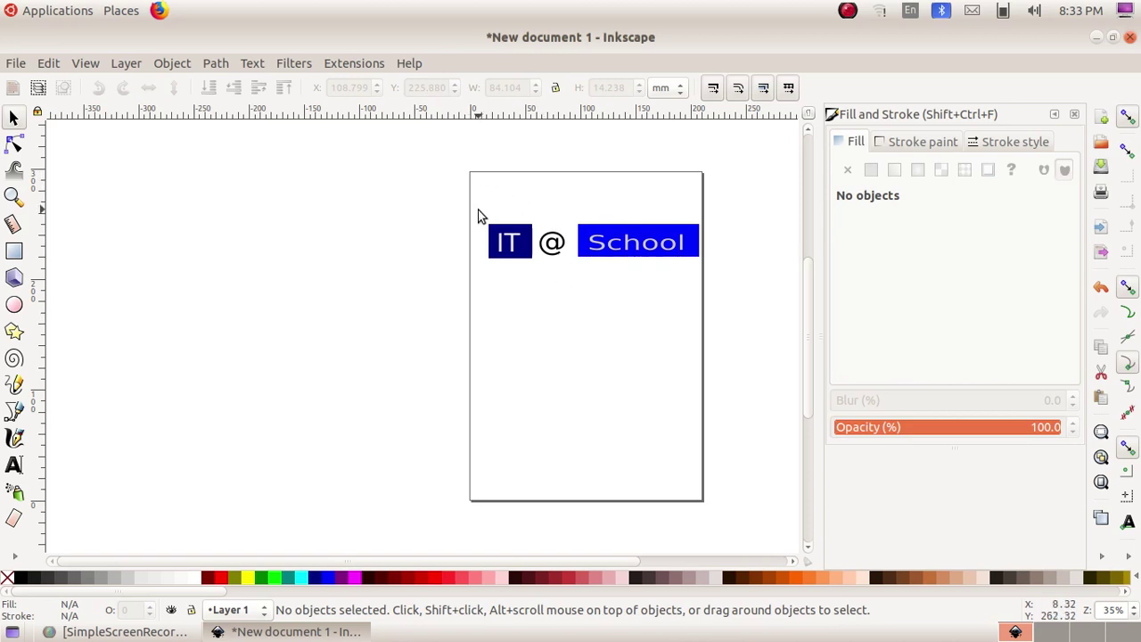
# Select all six bars and texts and group them with Object > Group
pyautogui.moveTo(479, 211); pyautogui.dragTo(709, 273)
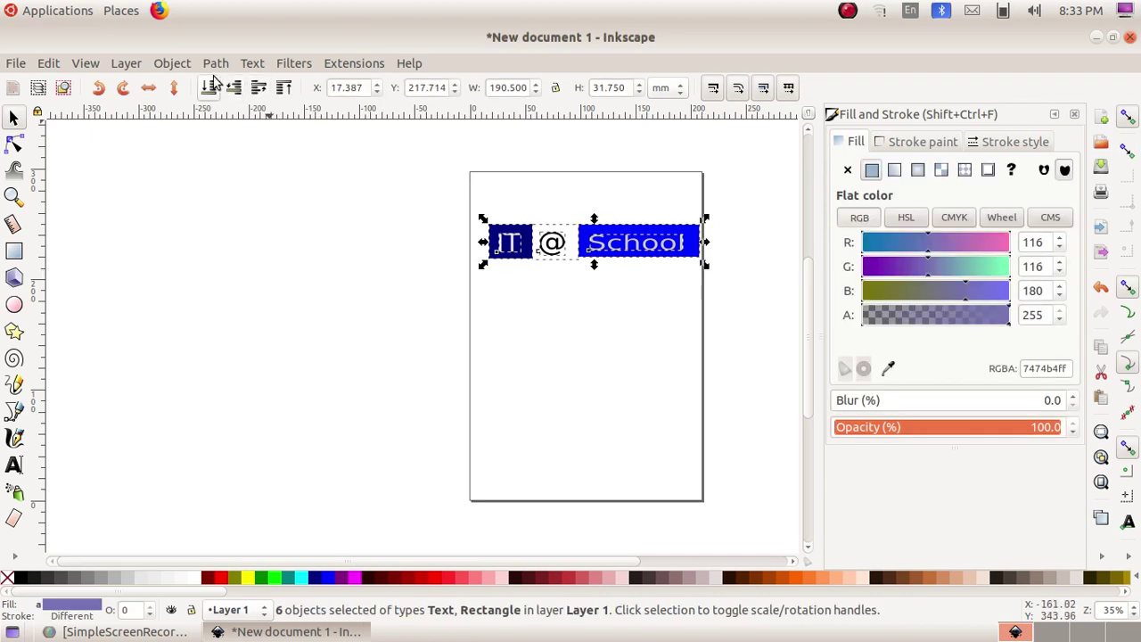
pyautogui.click(172, 63)
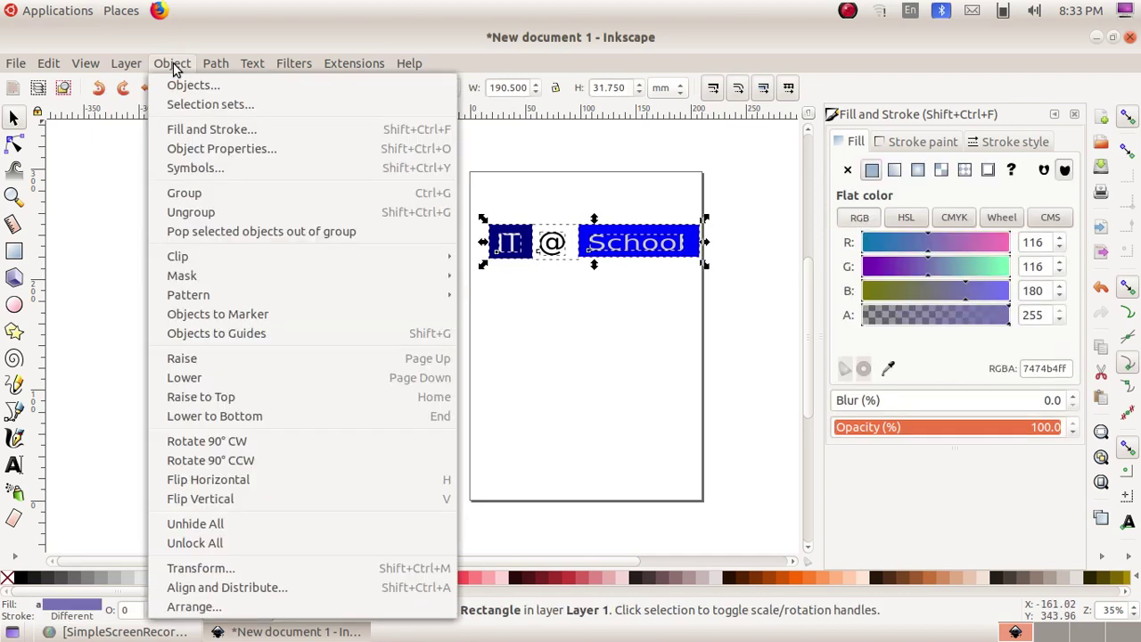
pyautogui.click(215, 186)
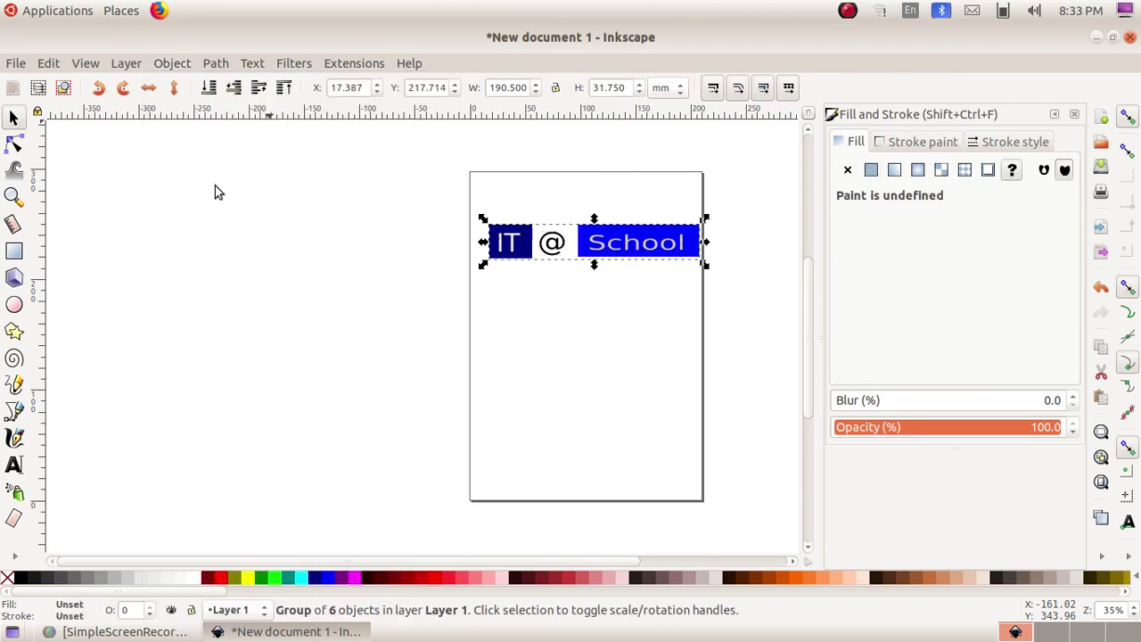
pyautogui.click(569, 321)
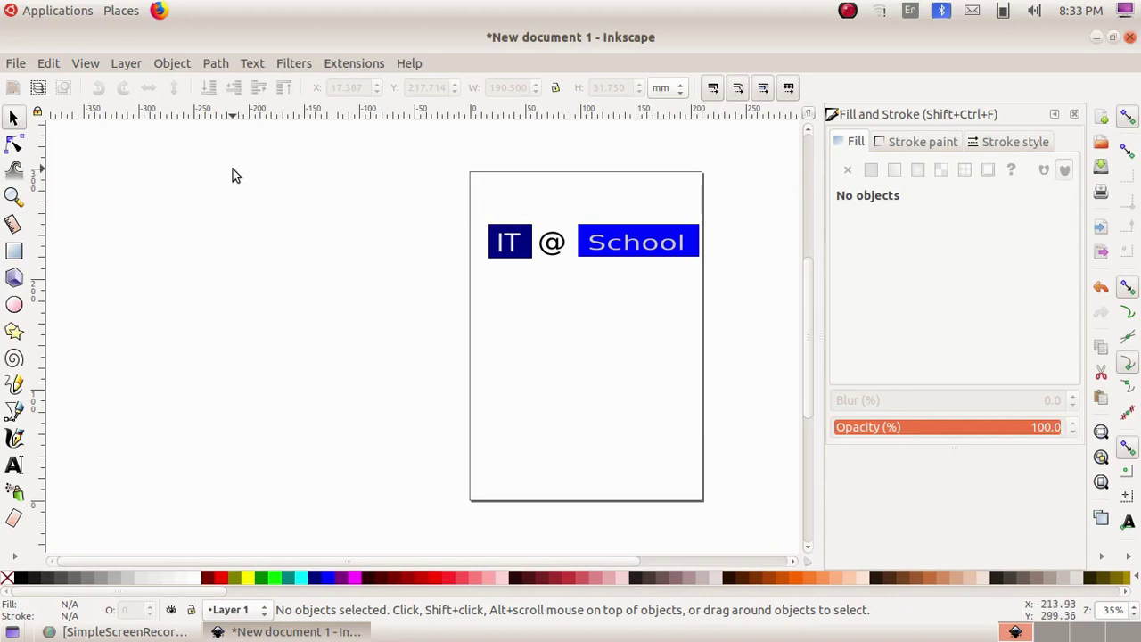
# Resize the page to the drawing in Document Properties, giving 190.50 × 31.75 mm
pyautogui.click(12, 66)
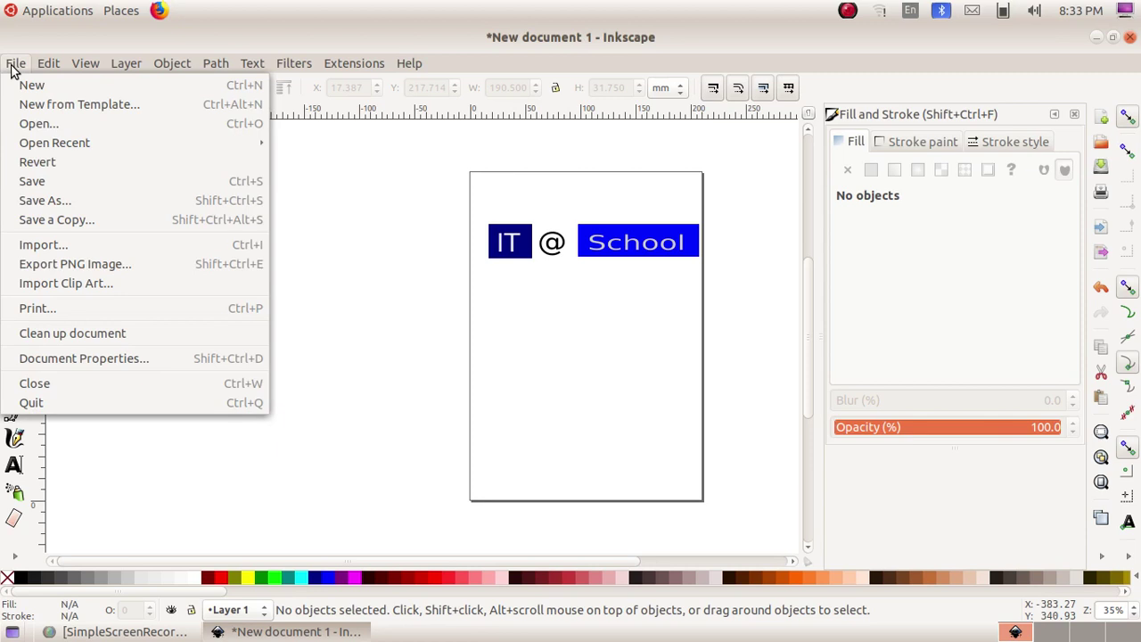
pyautogui.click(147, 357)
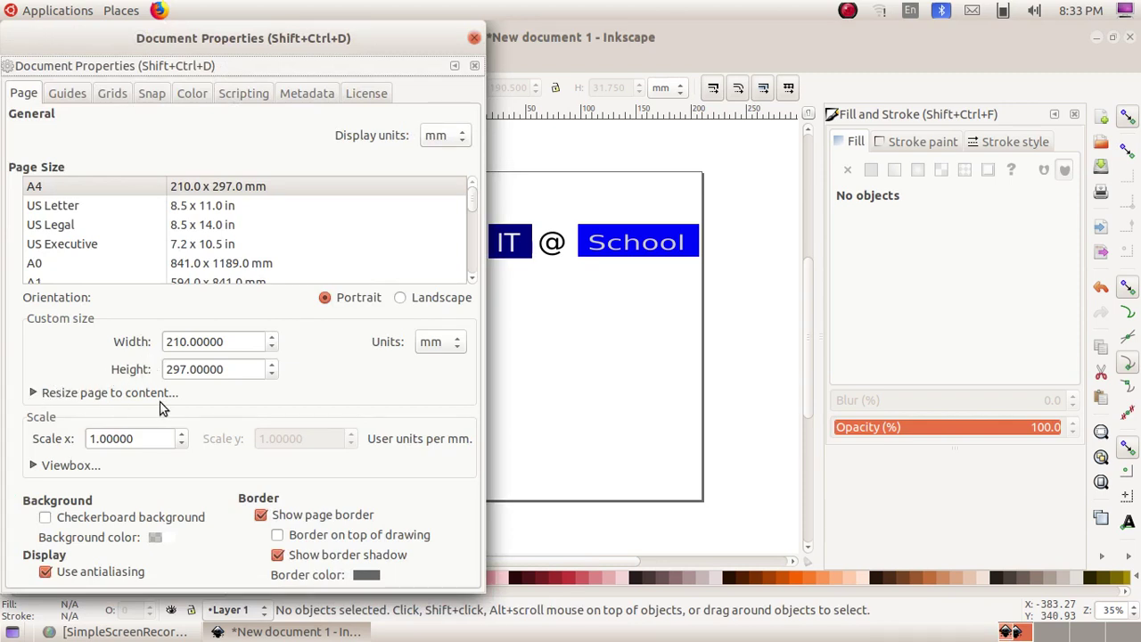
pyautogui.click(76, 396)
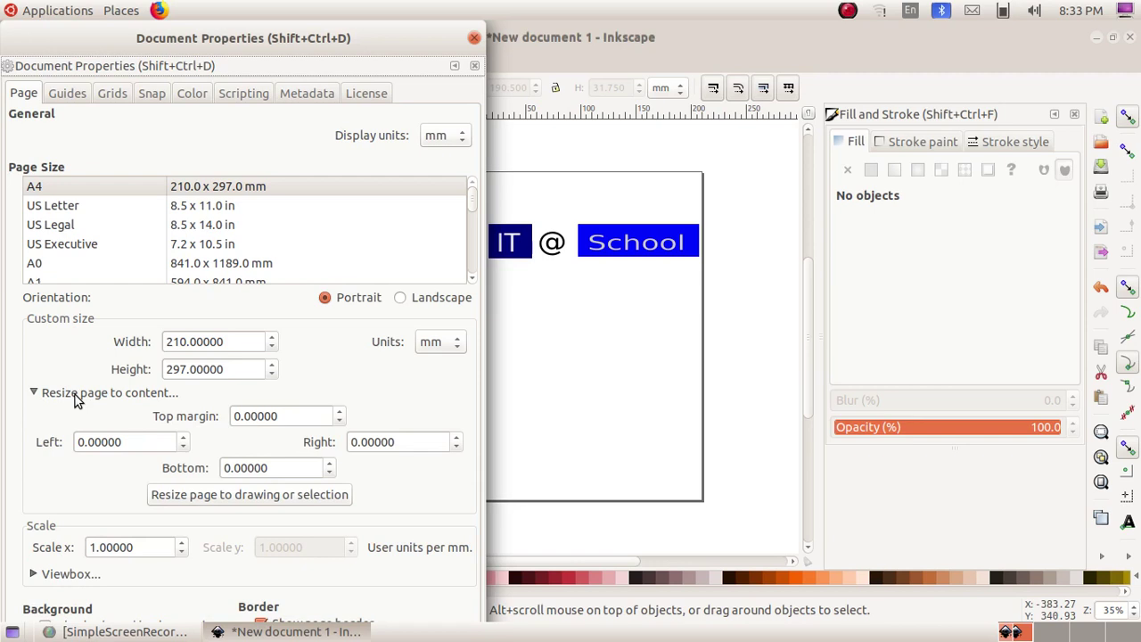
pyautogui.click(200, 496)
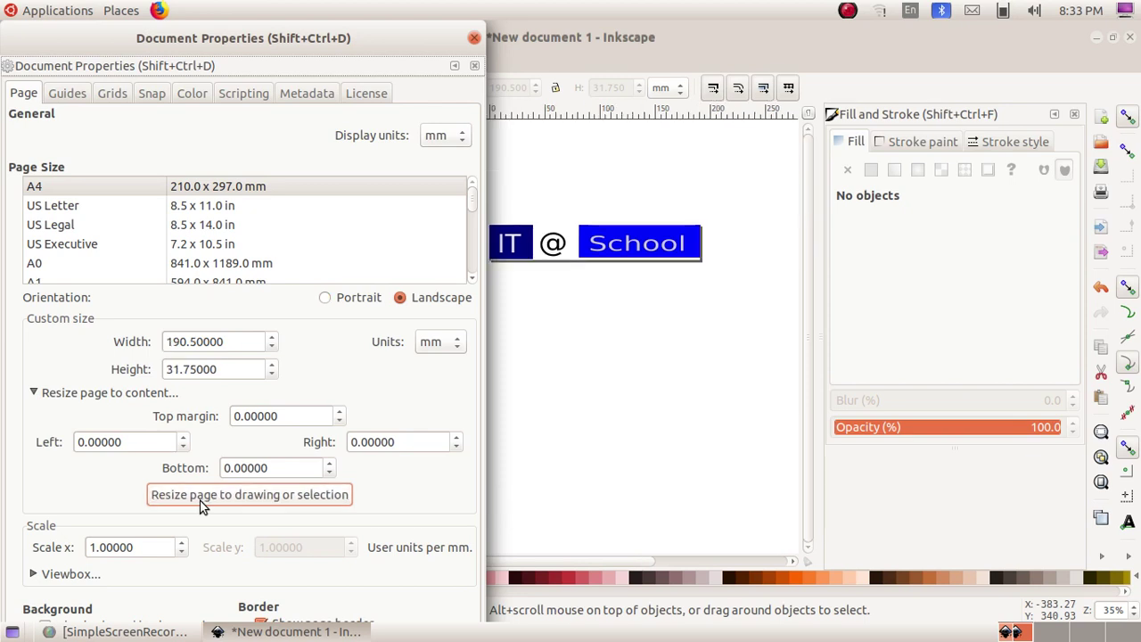
pyautogui.click(475, 37)
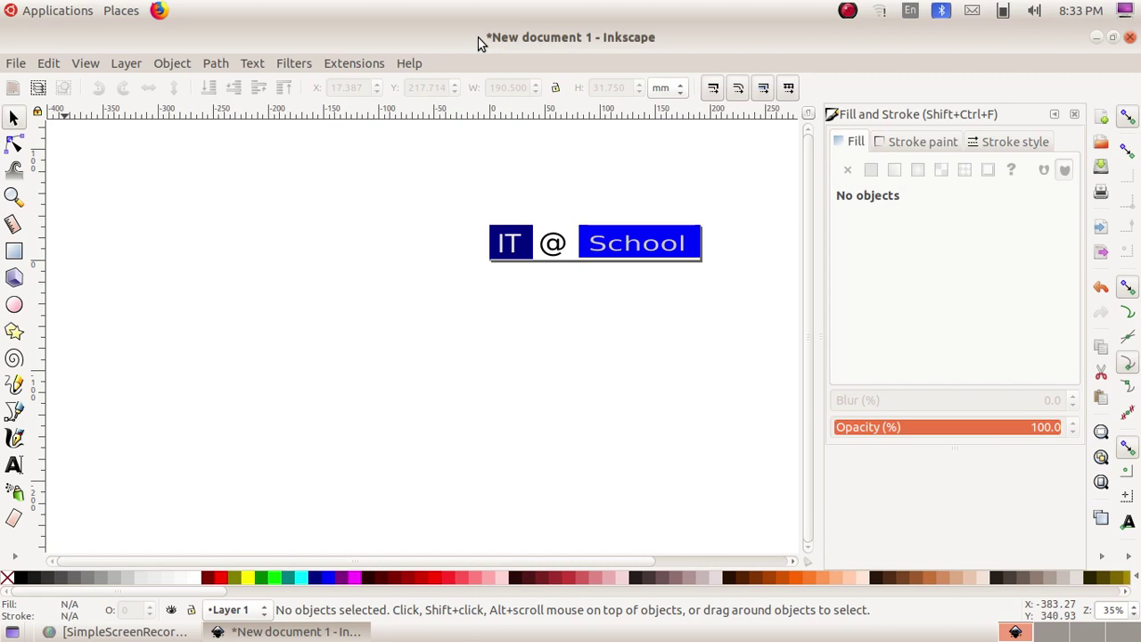
pyautogui.click(23, 69)
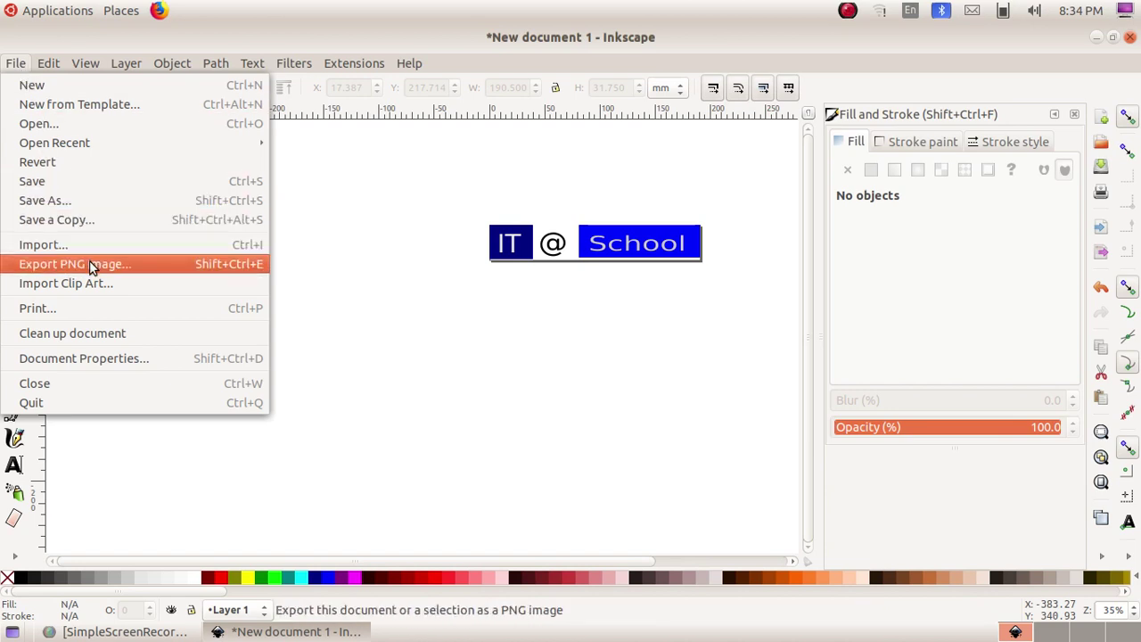
pyautogui.click(139, 267)
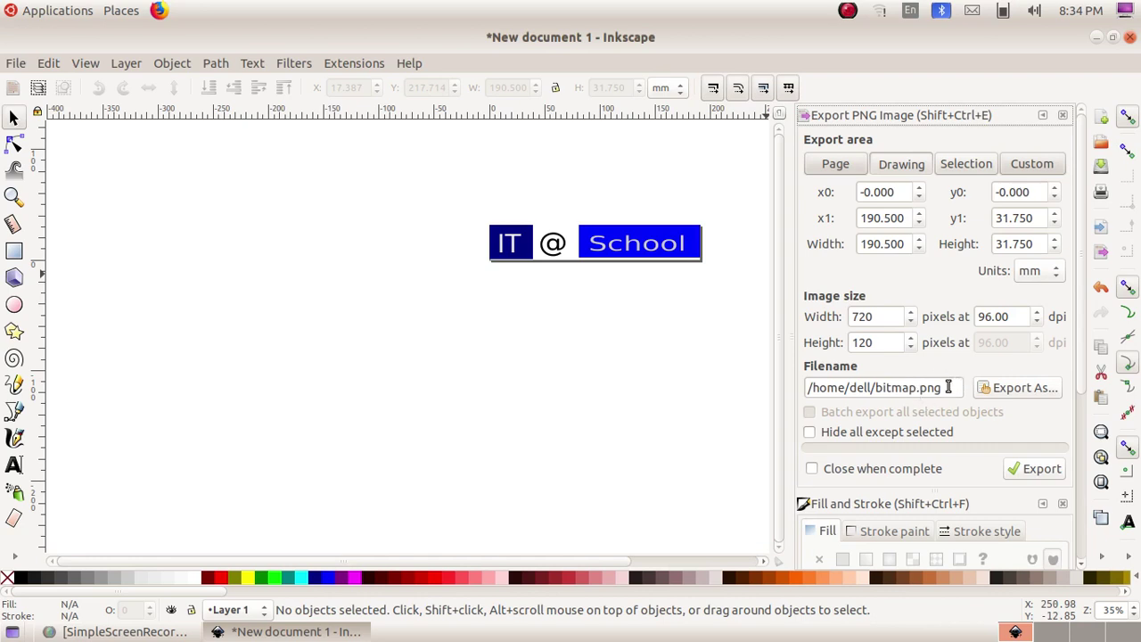
pyautogui.click(947, 387)
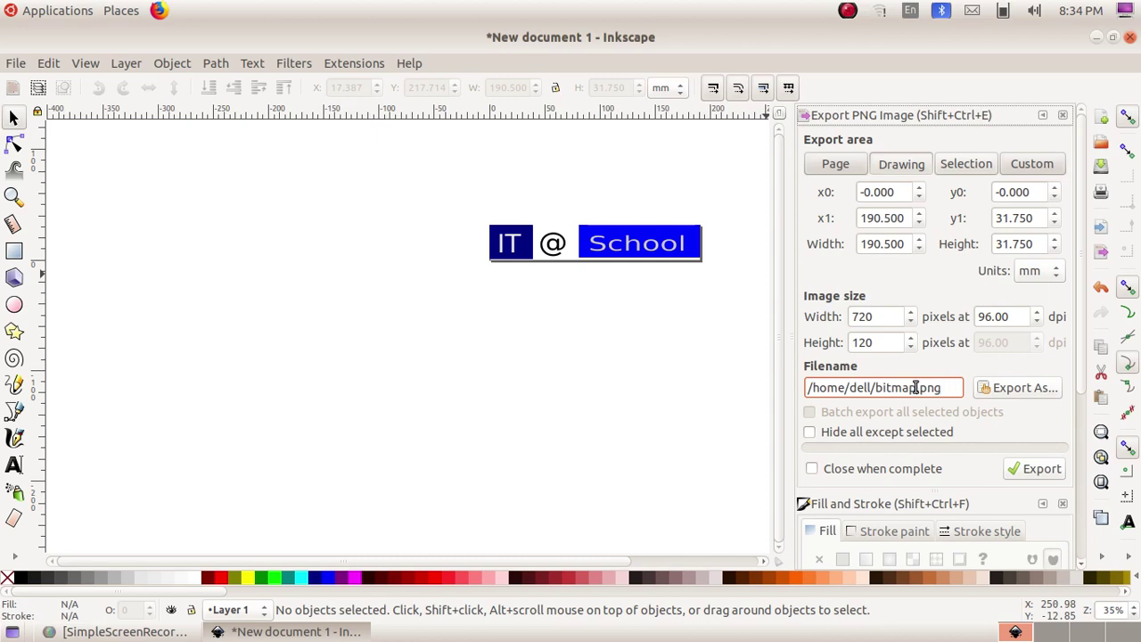
pyautogui.click(916, 387)
pyautogui.press('BackSpace')
pyautogui.press('BackSpace')
pyautogui.press('BackSpace')
pyautogui.press('BackSpace')
pyautogui.press('BackSpace')
pyautogui.press('BackSpace')
pyautogui.write('it@school')
pyautogui.click(1025, 388)
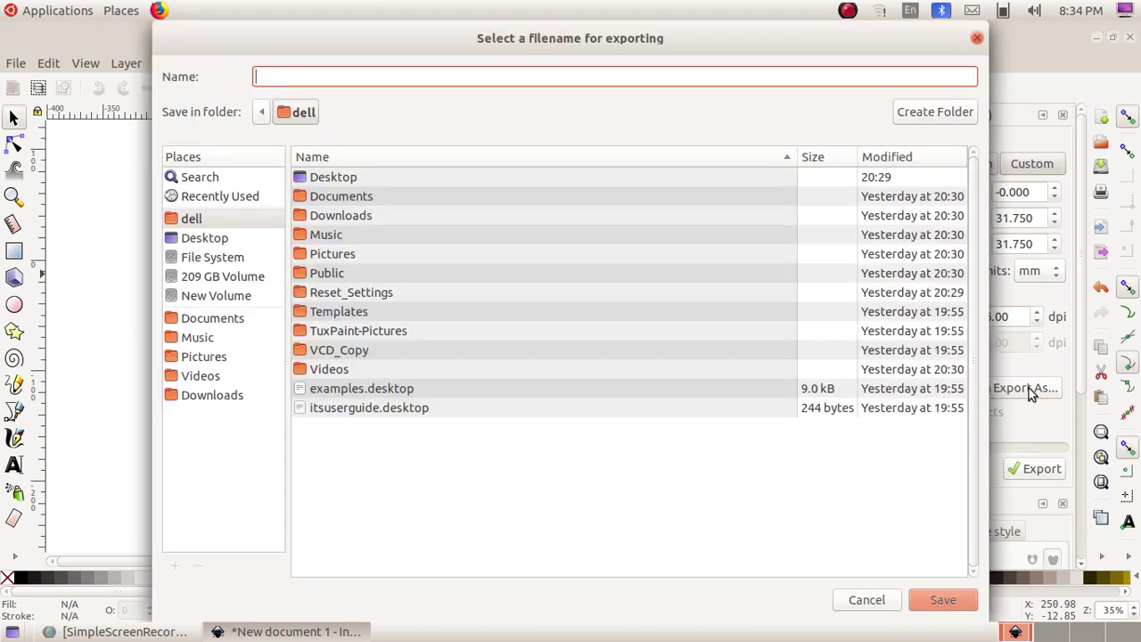
pyautogui.doubleClick(346, 180)
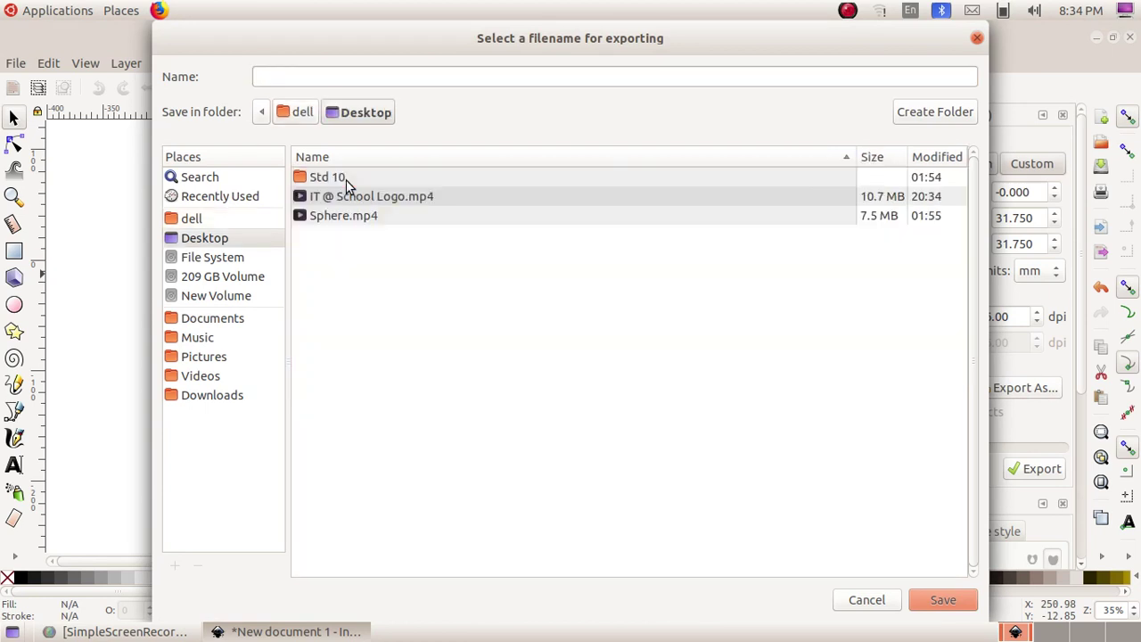
pyautogui.doubleClick(339, 182)
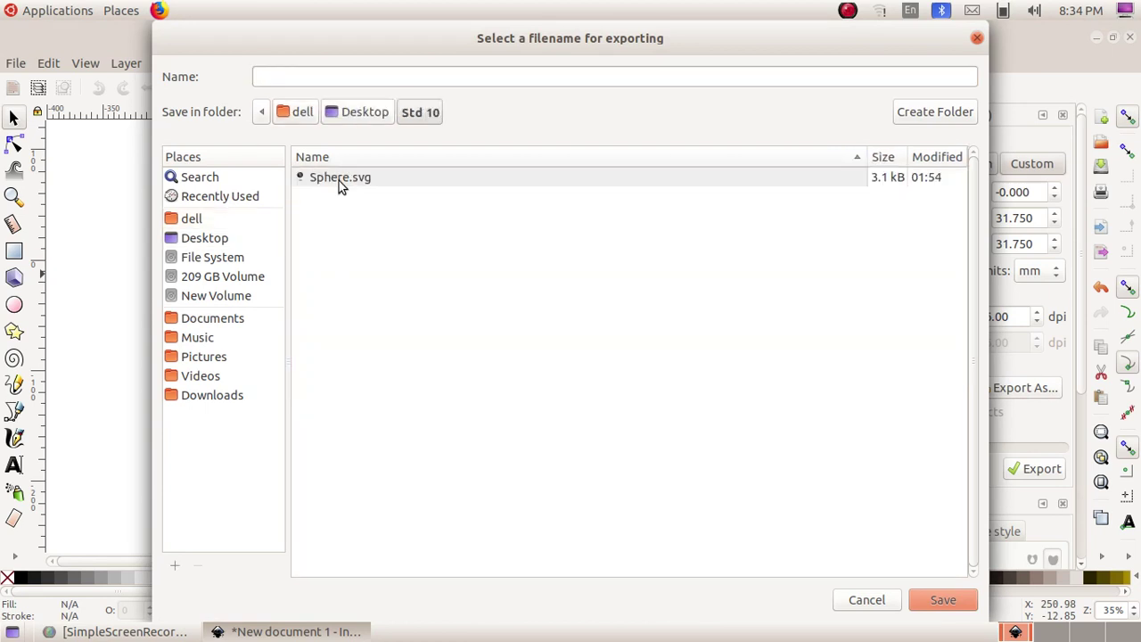
pyautogui.click(301, 79)
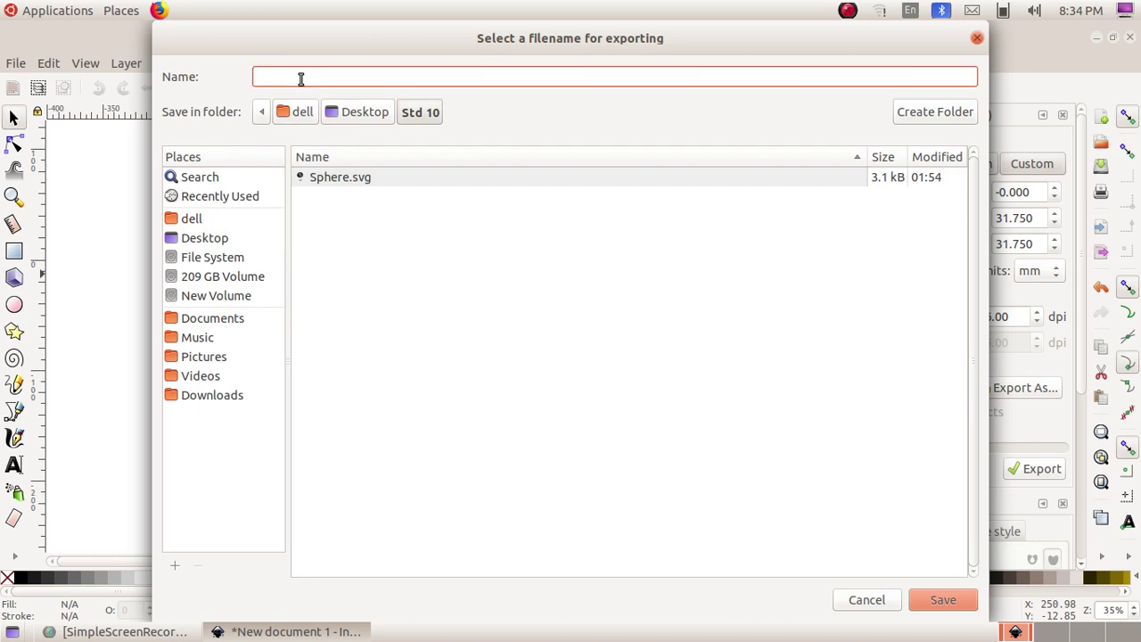
pyautogui.write('It@schooo')
pyautogui.press('BackSpace')
pyautogui.write('l')
pyautogui.click(951, 604)
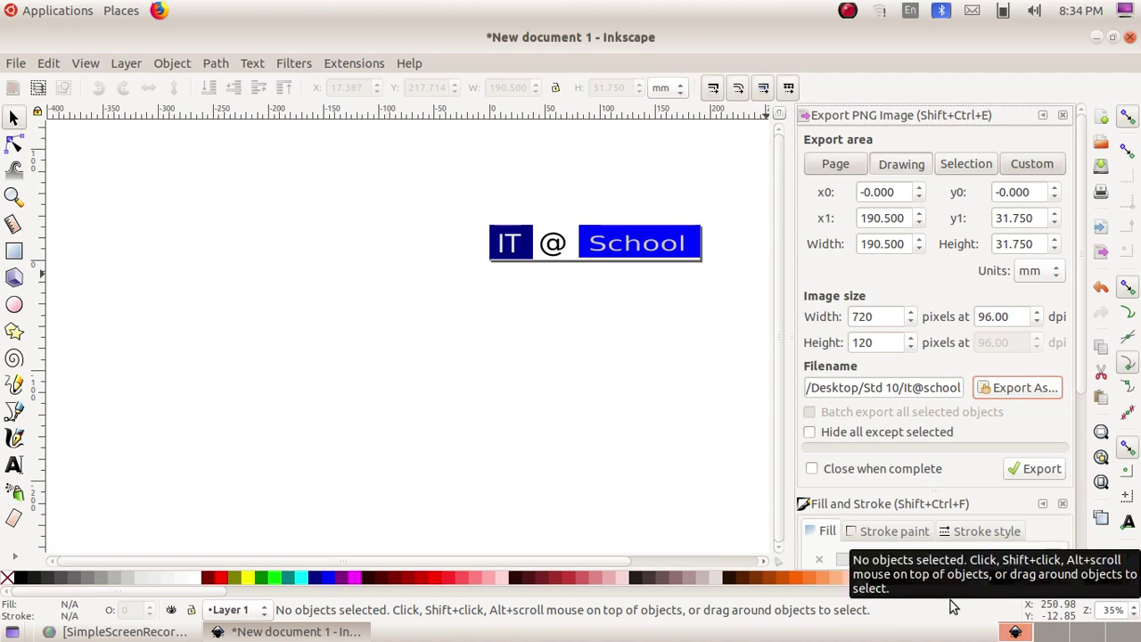
pyautogui.click(1040, 470)
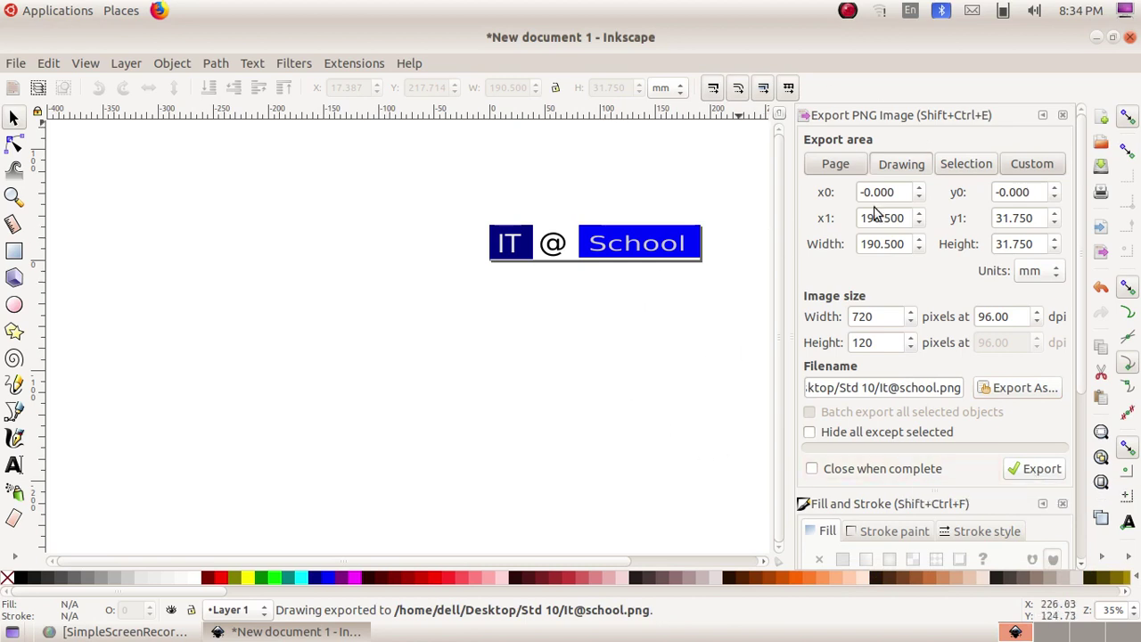
pyautogui.click(1095, 38)
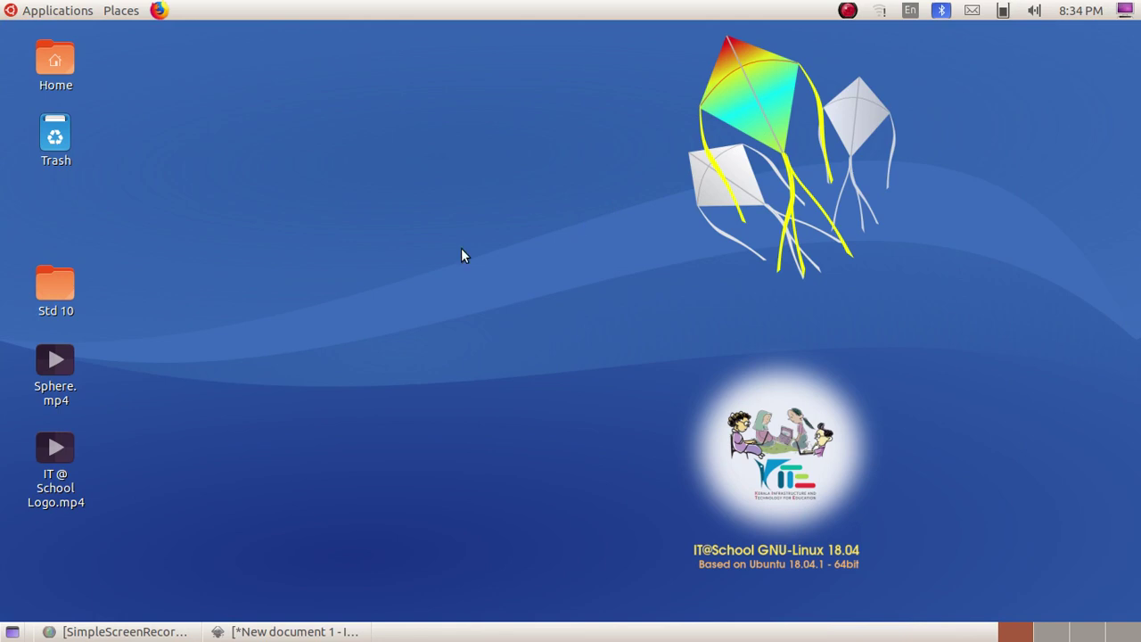
pyautogui.doubleClick(68, 285)
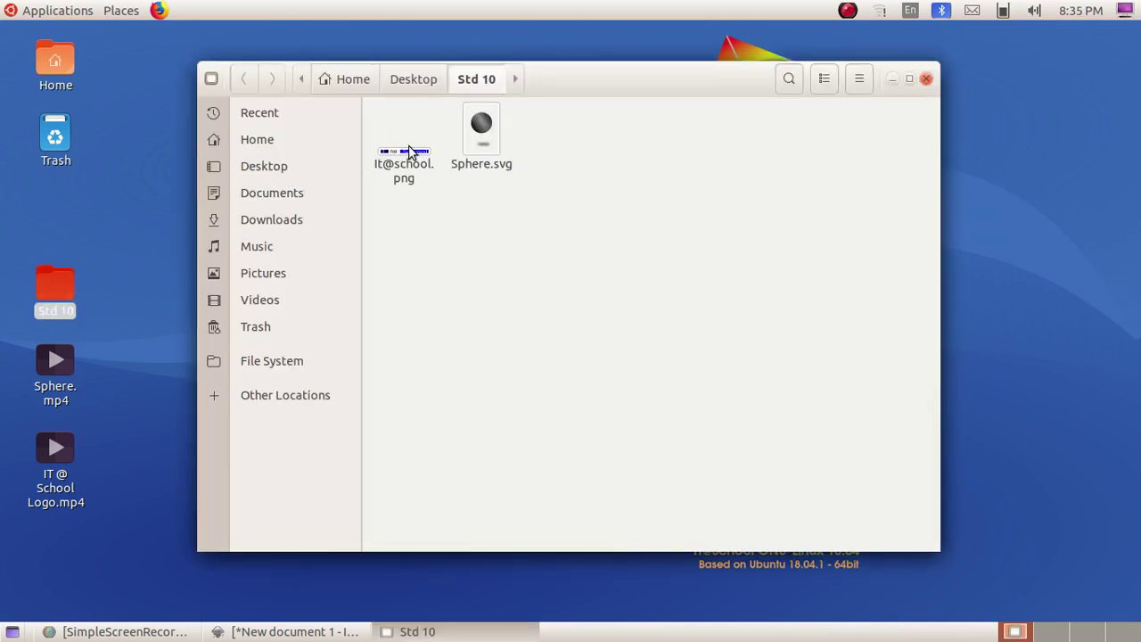
pyautogui.doubleClick(412, 169)
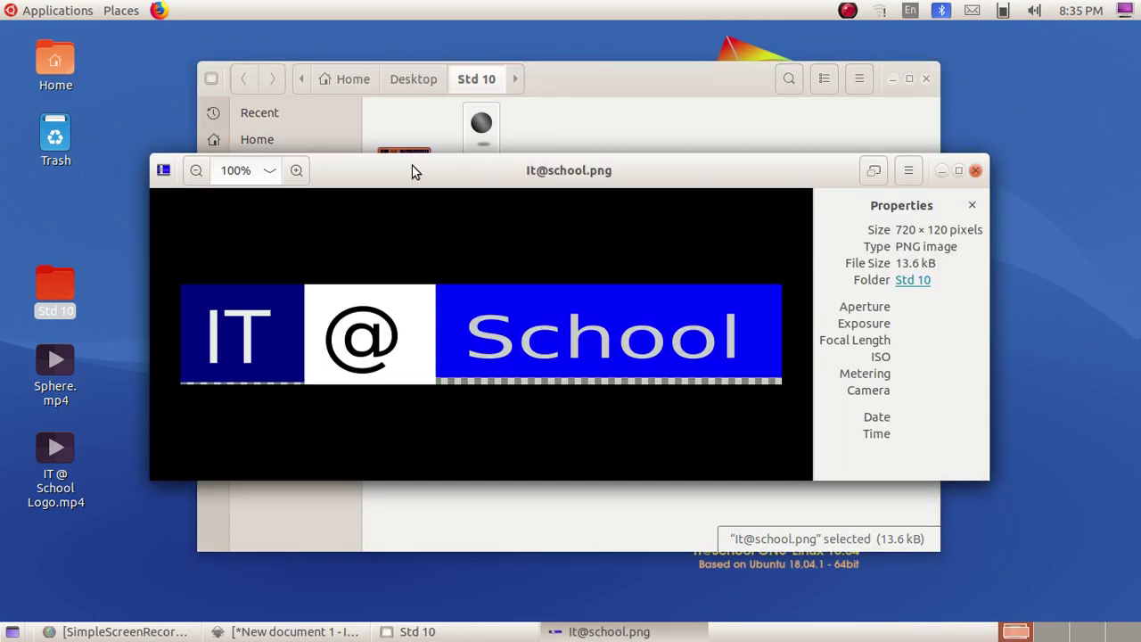